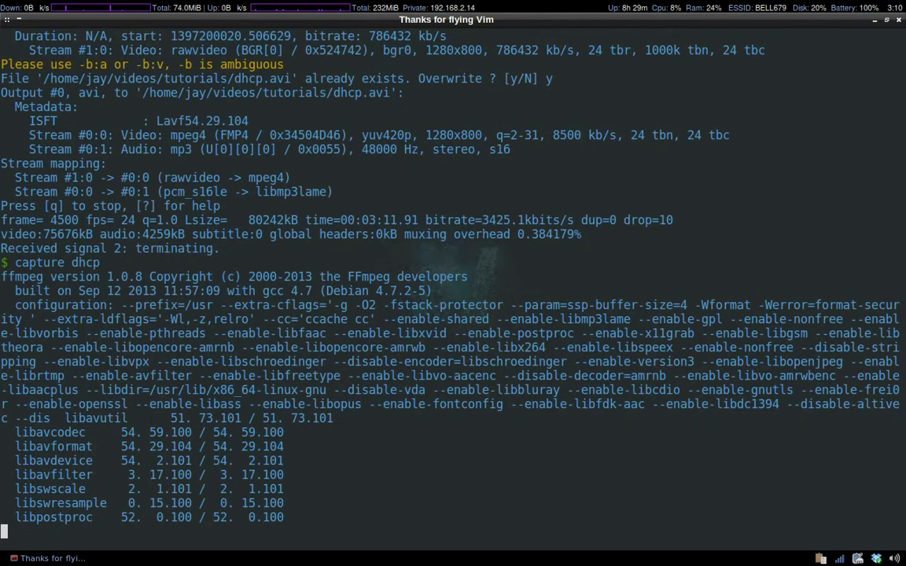
Confirm overwriting dhcp.avi to start the screen recording, then bring Packet Tracer forward
text(y)
key(Return)
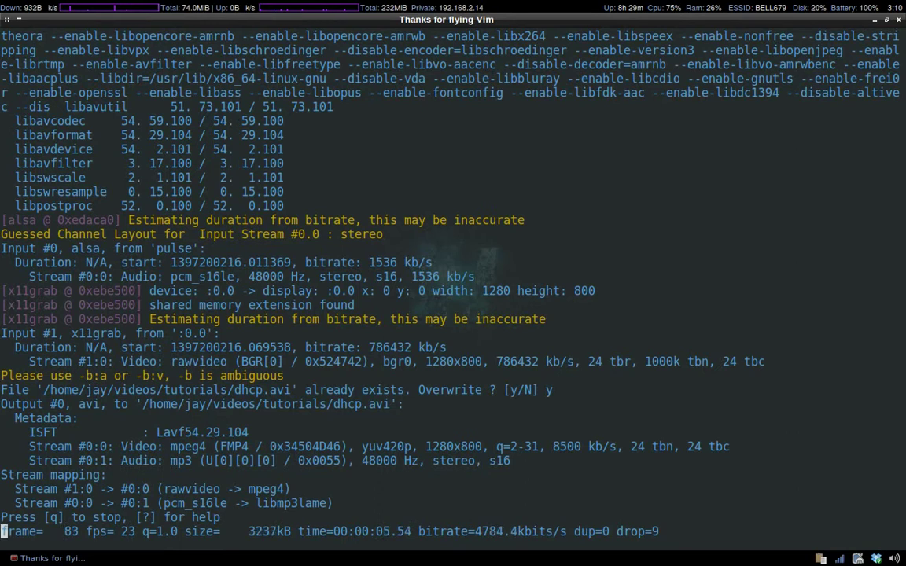
key(alt+Tab)
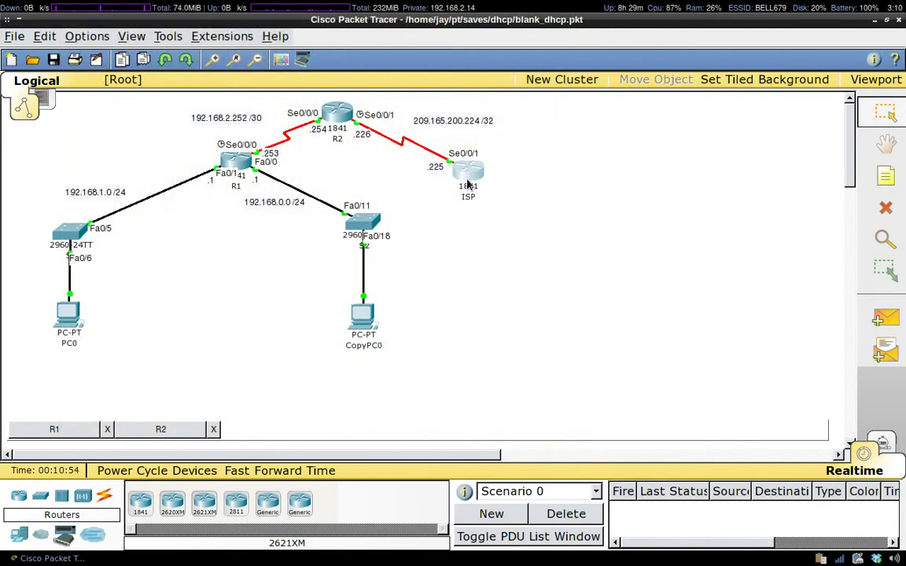
Inspect the ISP and R1 routers' port addressing on the topology, then switch to R2's console
mouse_move(469, 184)
mouse_move(233, 172)
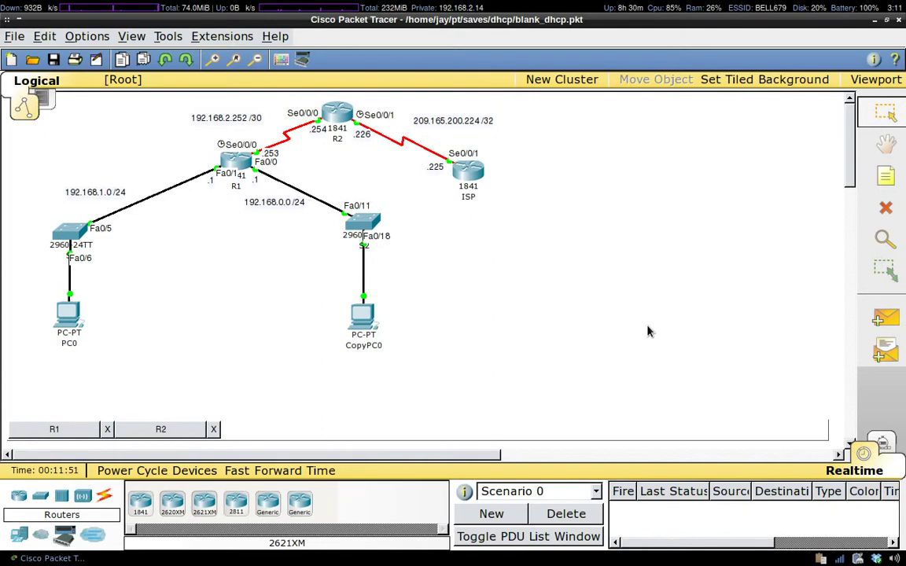
key(alt+Tab)
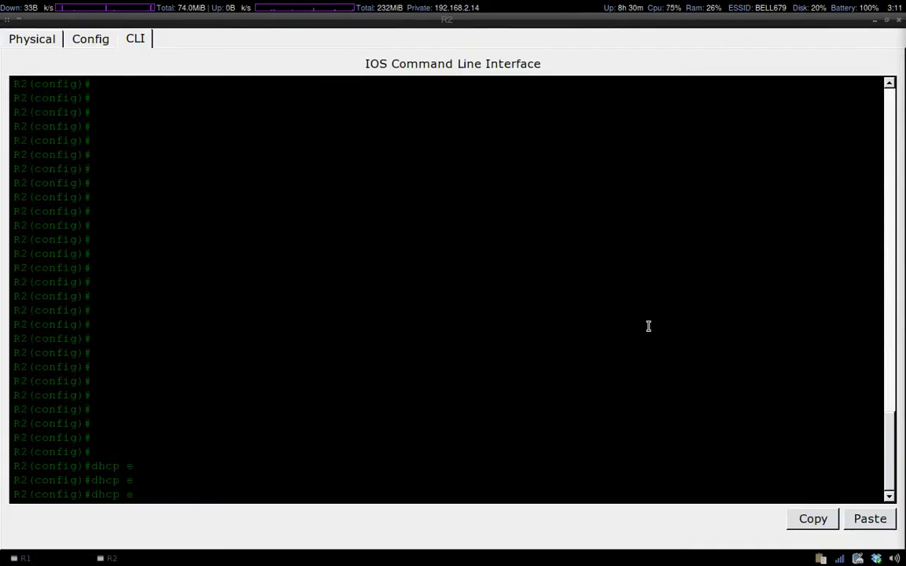
Read the DHCP tutorial's lab overview in Chrome, then return to Packet Tracer
key(alt+Tab)
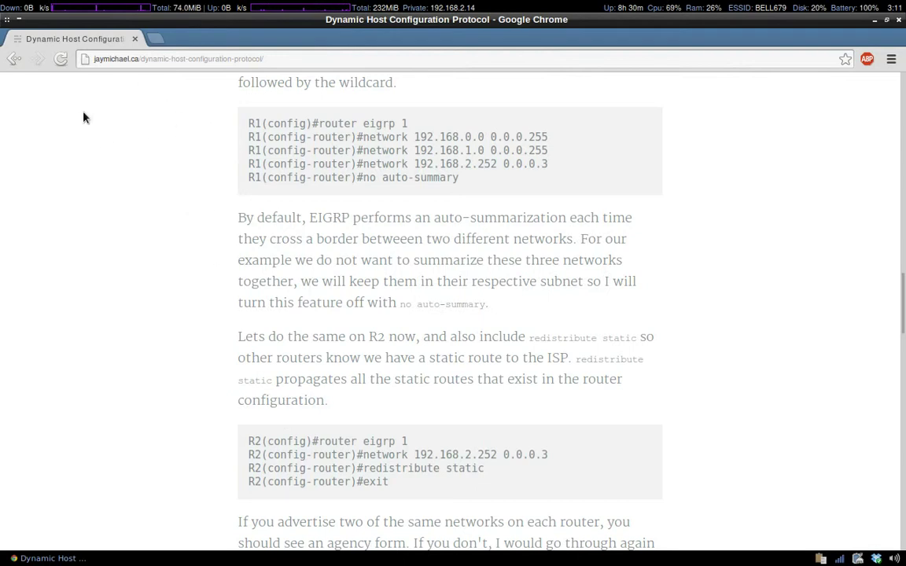
drag(94, 58, 154, 176)
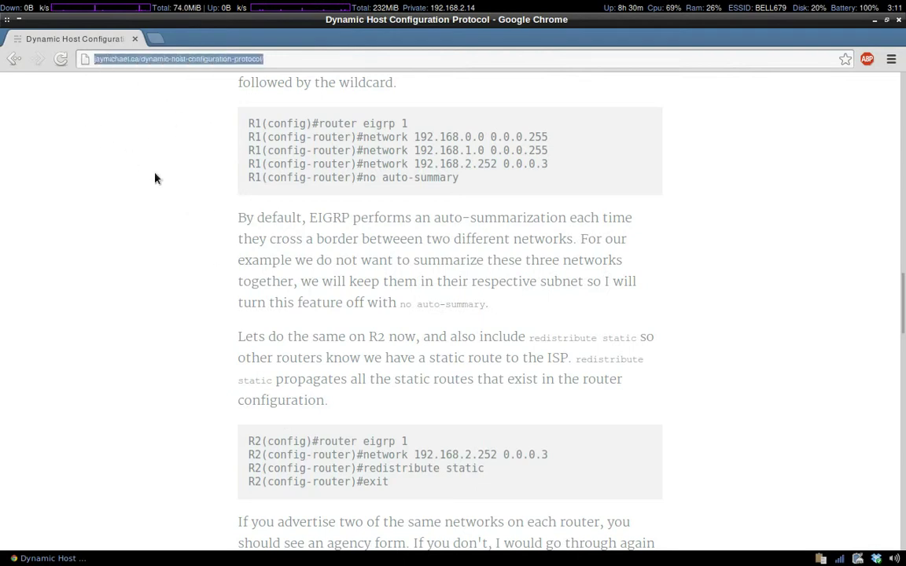
scroll(198, 242, up, 6)
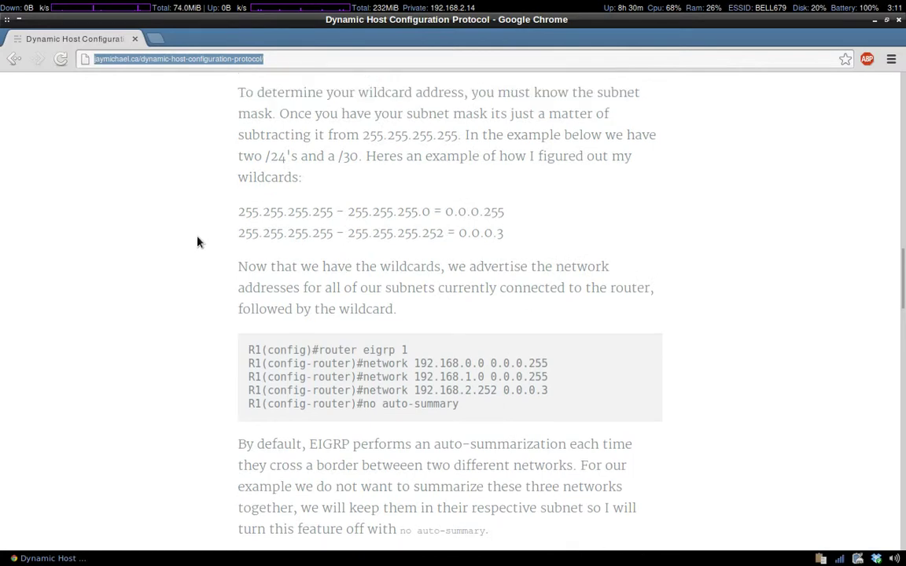
scroll(197, 242, up, 10)
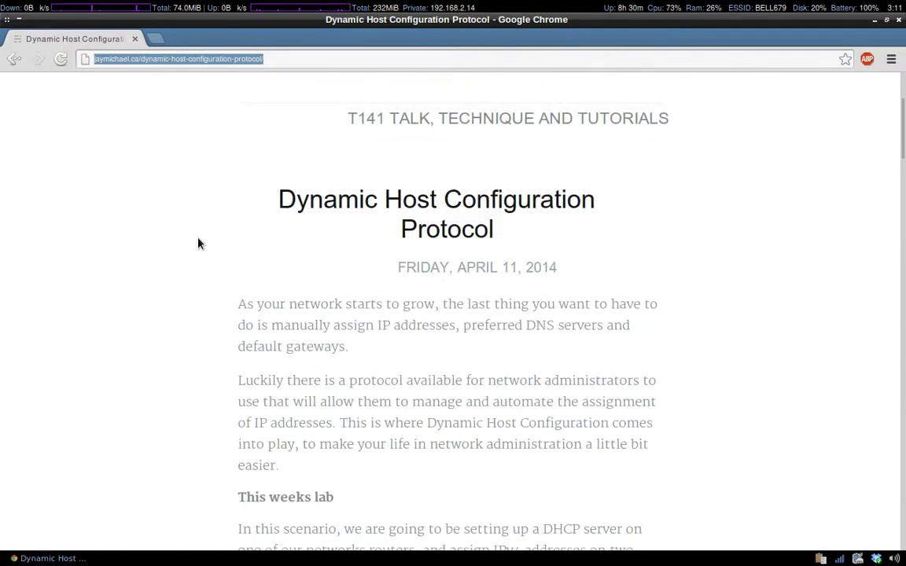
scroll(201, 250, down, 4)
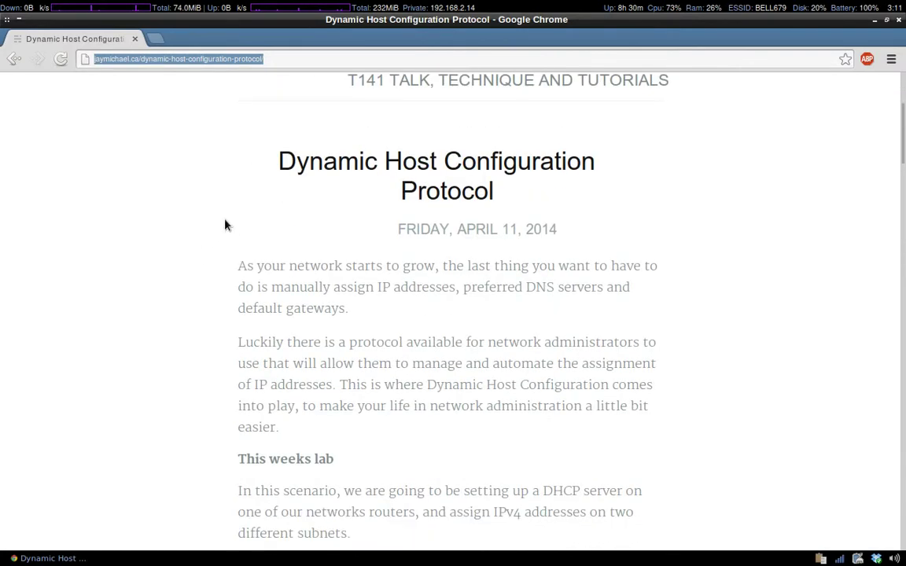
scroll(225, 225, down, 7)
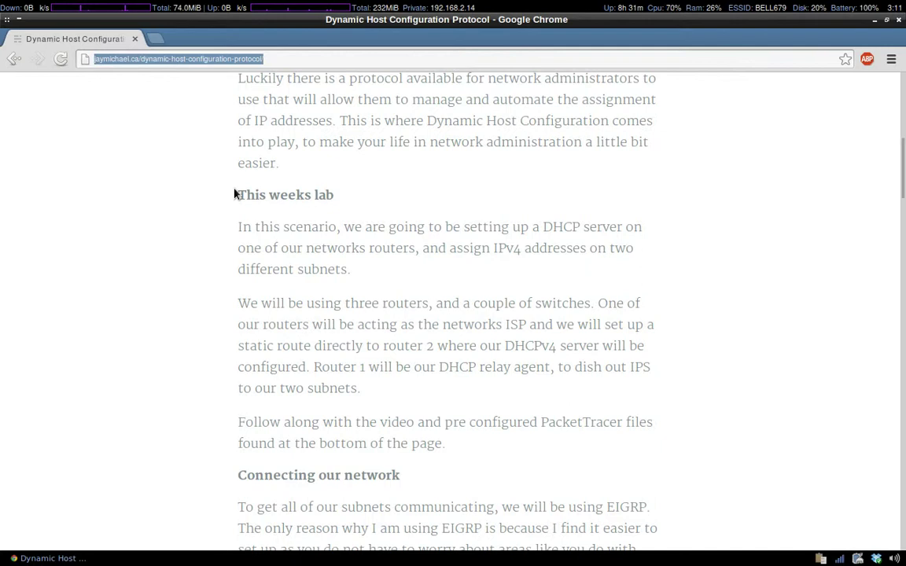
key(alt+Tab)
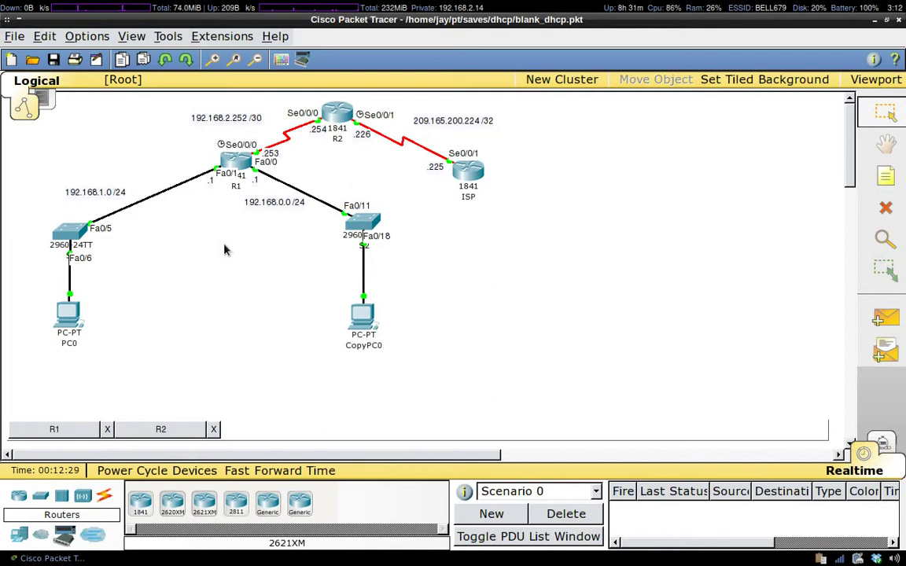
On R2, run 'ip dhcp excluded-address 192.168.0.1 192.168.0.9'
click(333, 122)
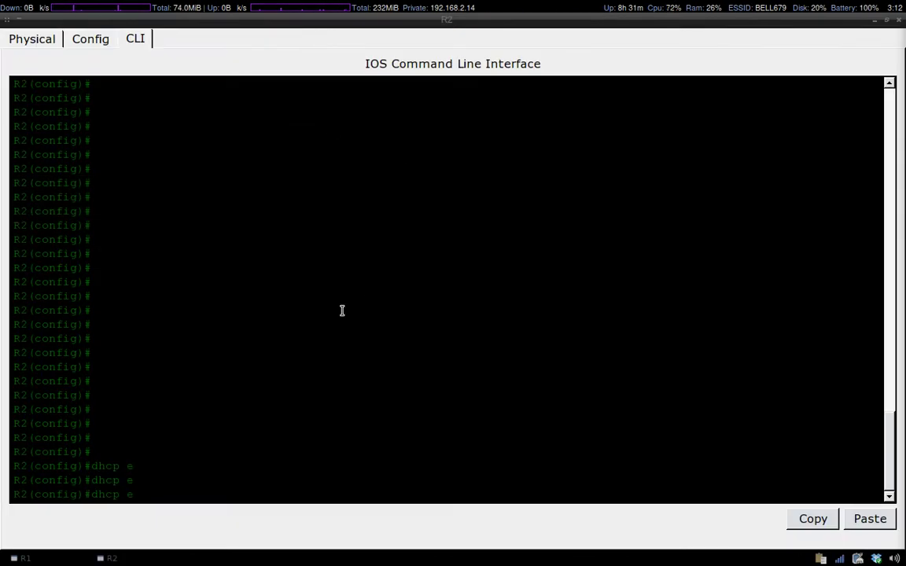
click(182, 481)
key(BackSpace)
key(BackSpace)
key(BackSpace)
key(BackSpace)
key(BackSpace)
key(BackSpace)
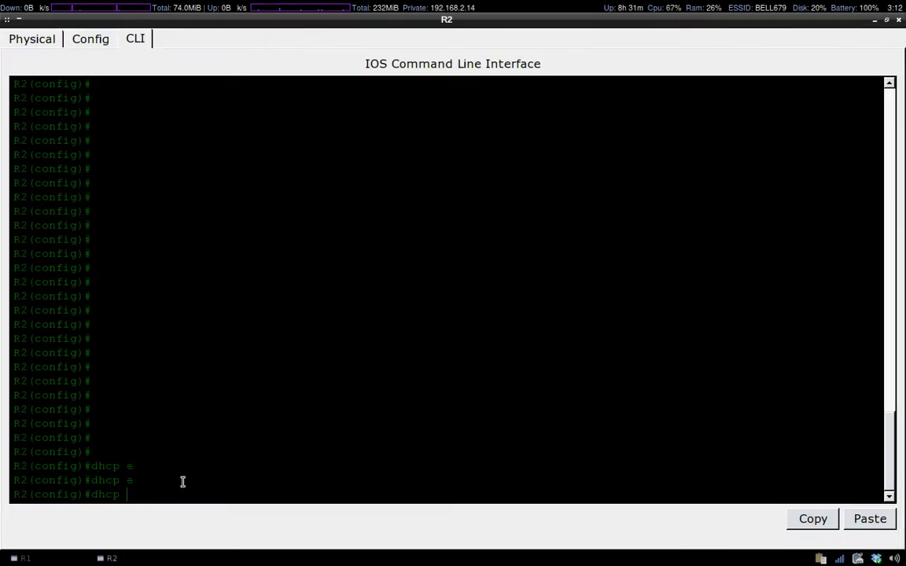
text(ip dhc)
key(Tab)
text(ex)
key(Tab)
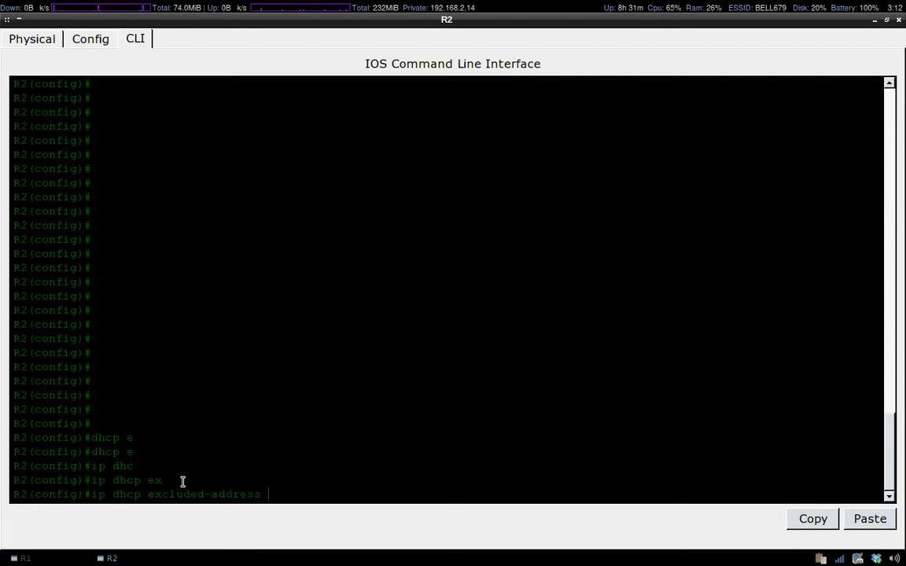
text(192.168.0.1 192.168.0.9)
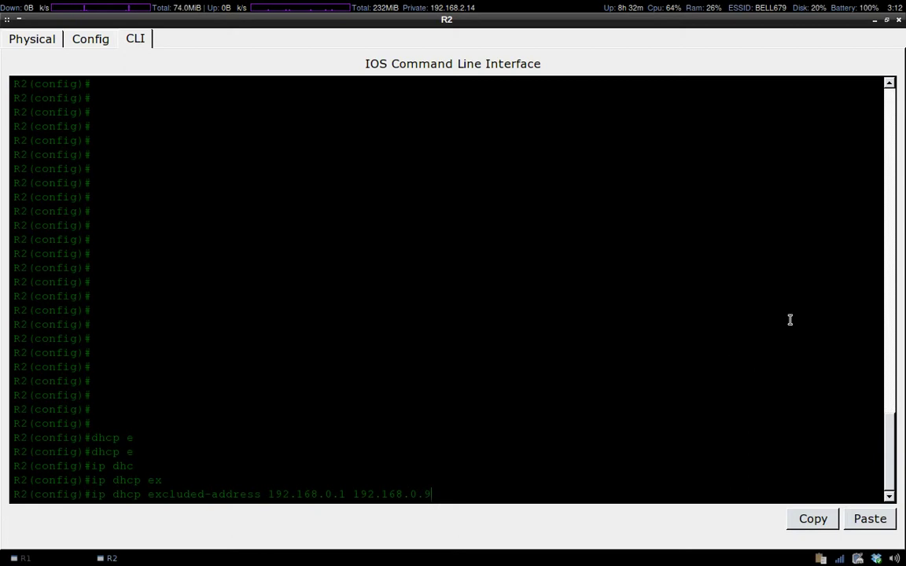
key(Return)
Edit the recalled command to also exclude 192.168.1.1 through 192.168.1.9
key(super+1)
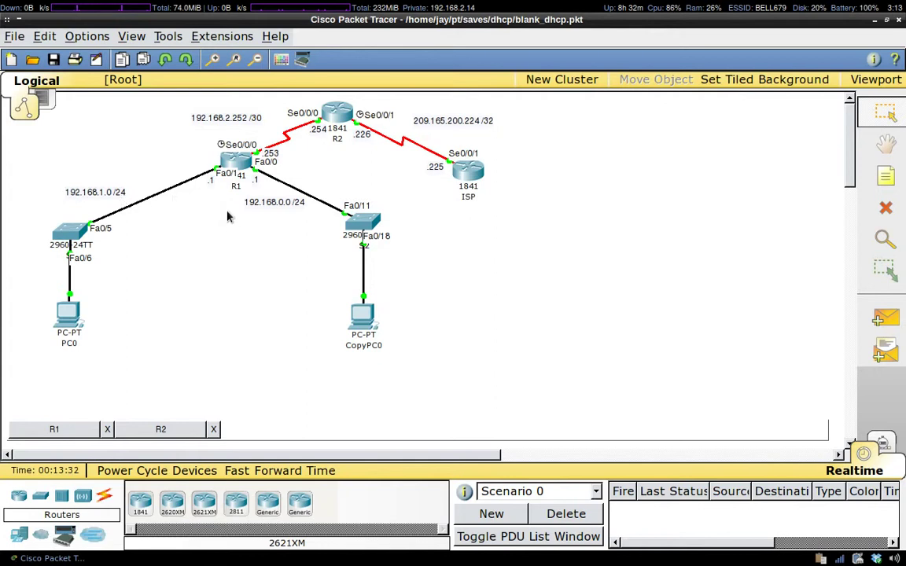
key(alt+Tab)
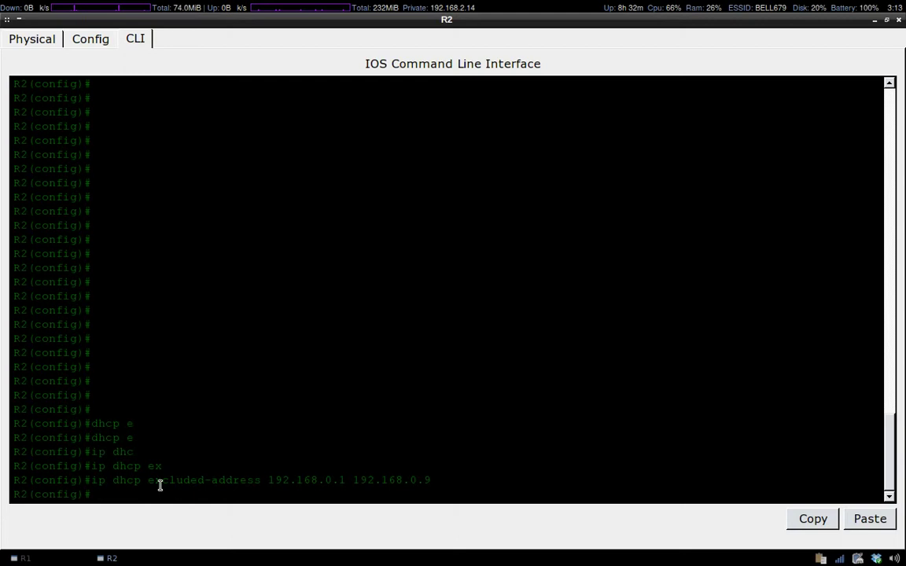
key(Up)
key(Left)
key(Left)
key(Left)
key(Left)
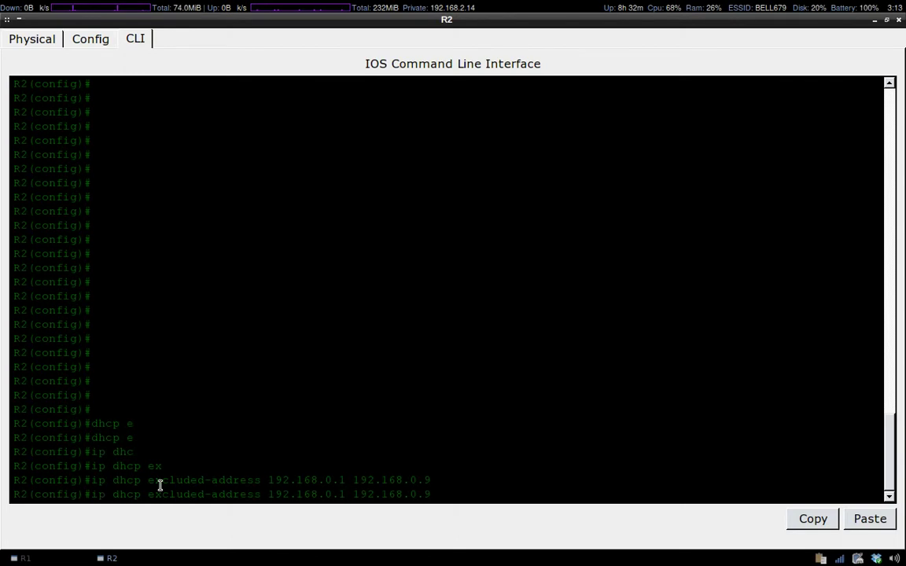
key(Left)
key(Left)
key(Left)
key(Left)
key(Left)
key(Left)
key(Left)
key(Left)
key(Left)
key(Down)
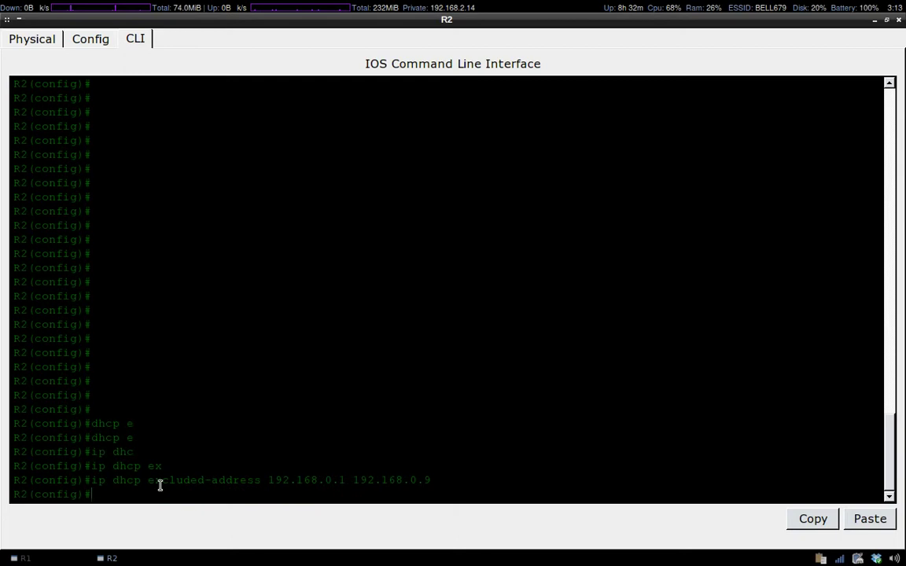
key(Up)
key(Left)
key(Left)
key(Left)
key(Left)
key(Left)
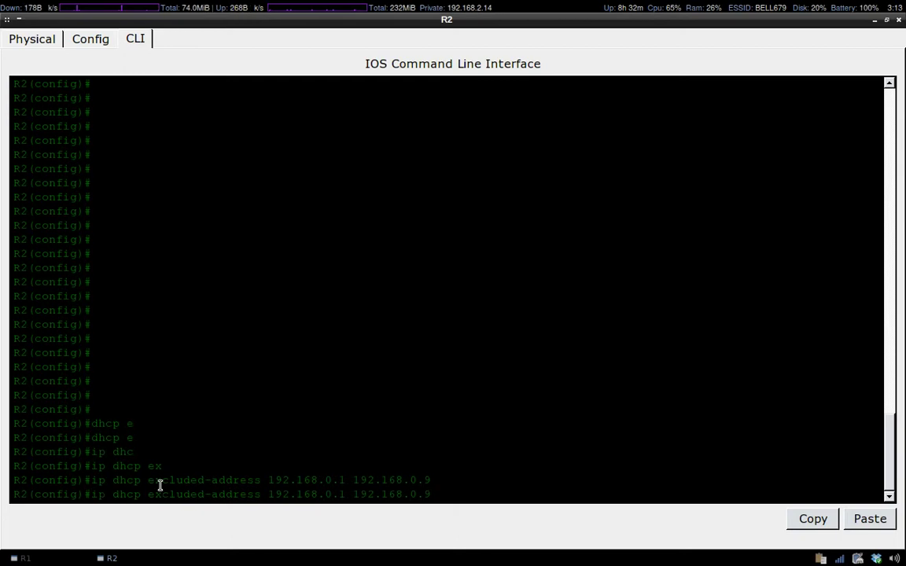
key(Delete)
text(1)
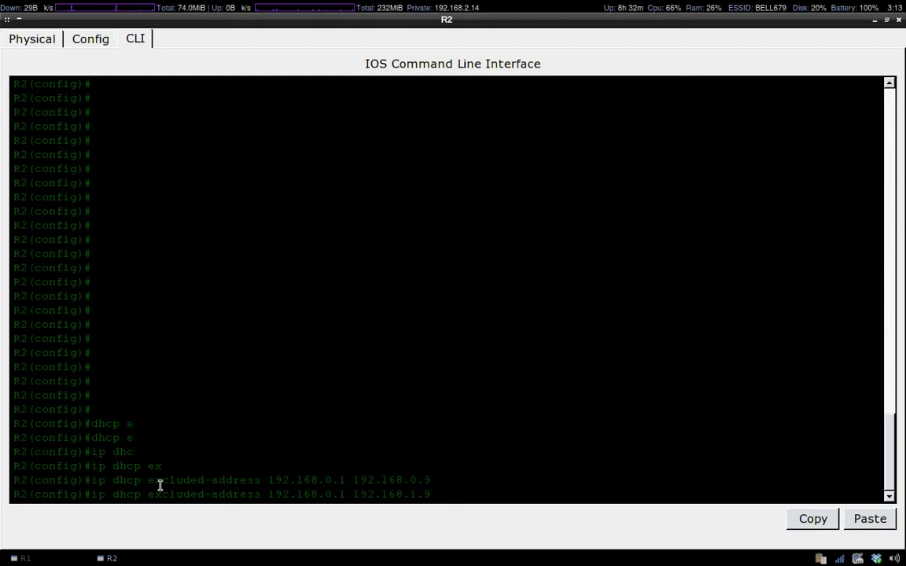
key(Delete)
text(1)
key(Return)
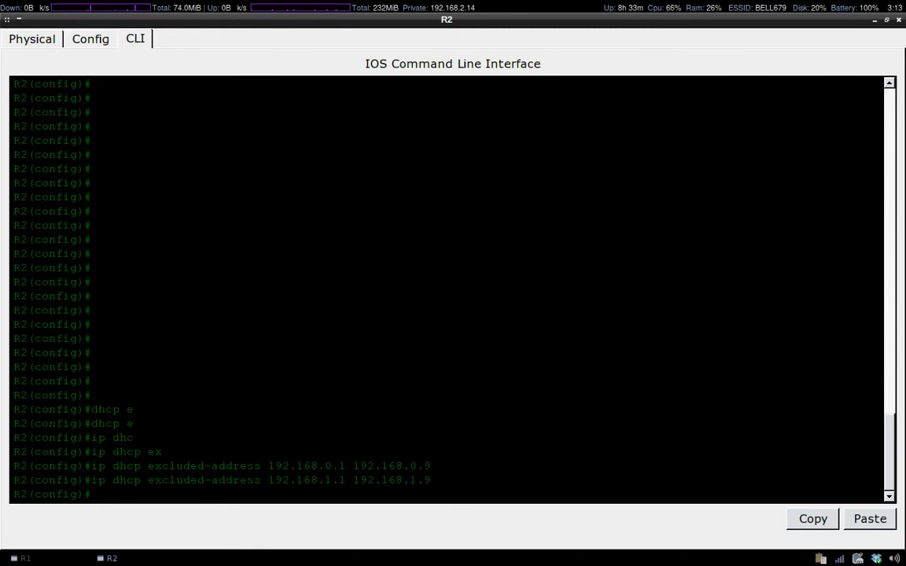
After checking R1's interfaces, create DHCP pool R1F1 on R2 for R1's LAN
text(p dh)
key(Tab)
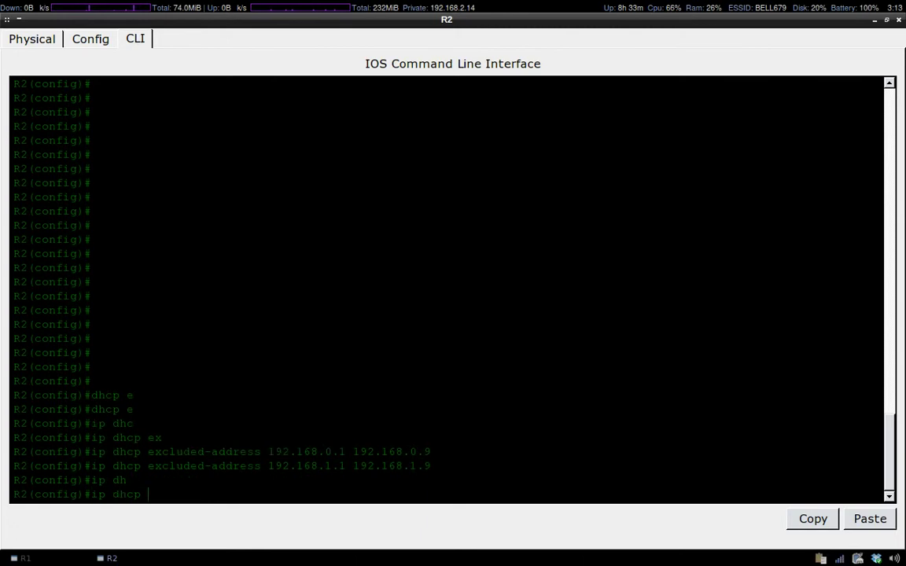
text(po)
key(Tab)
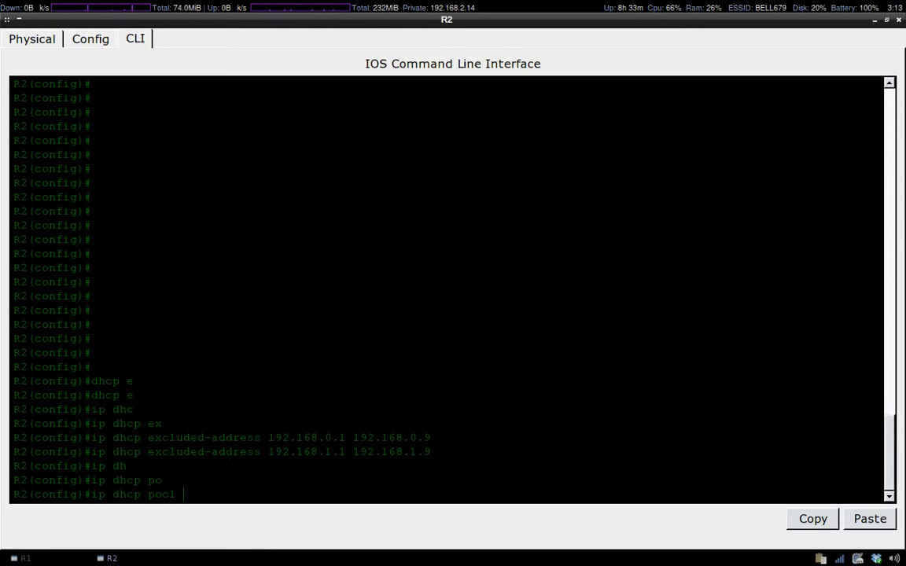
text(?)
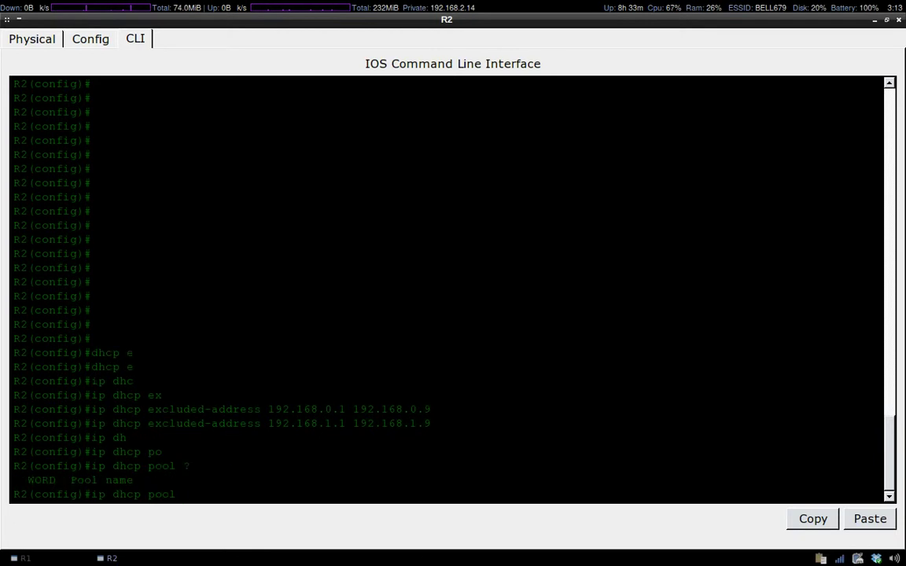
key(alt+Tab)
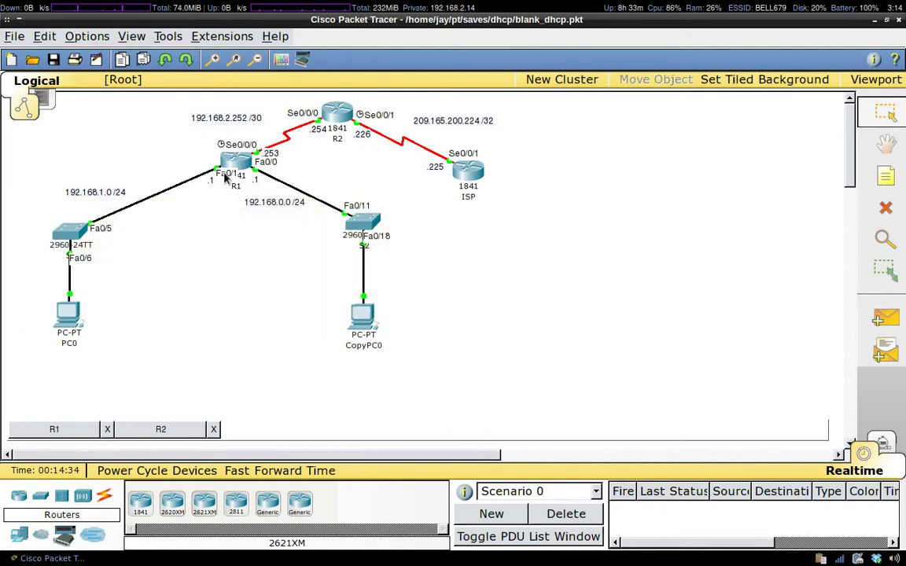
mouse_move(226, 178)
key(alt+Tab)
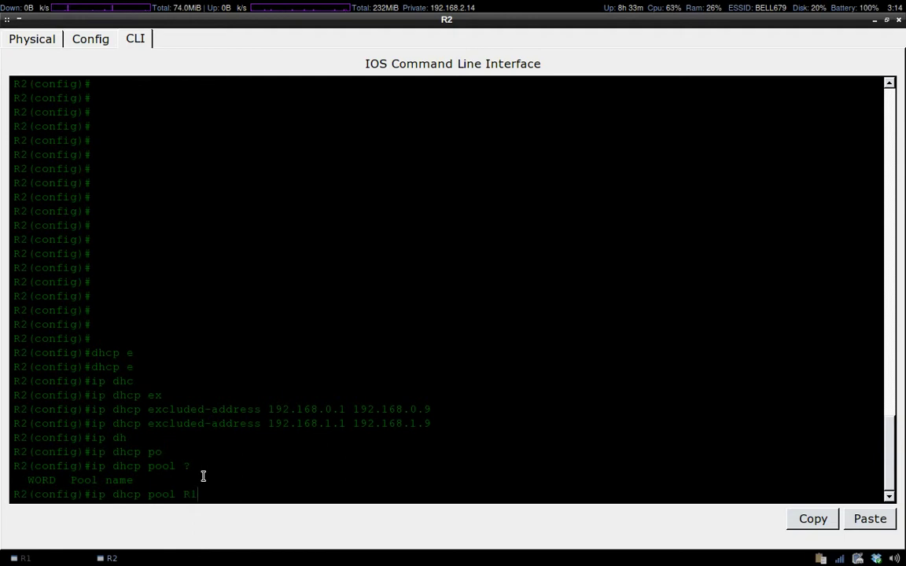
text(R1F1)
key(Return)
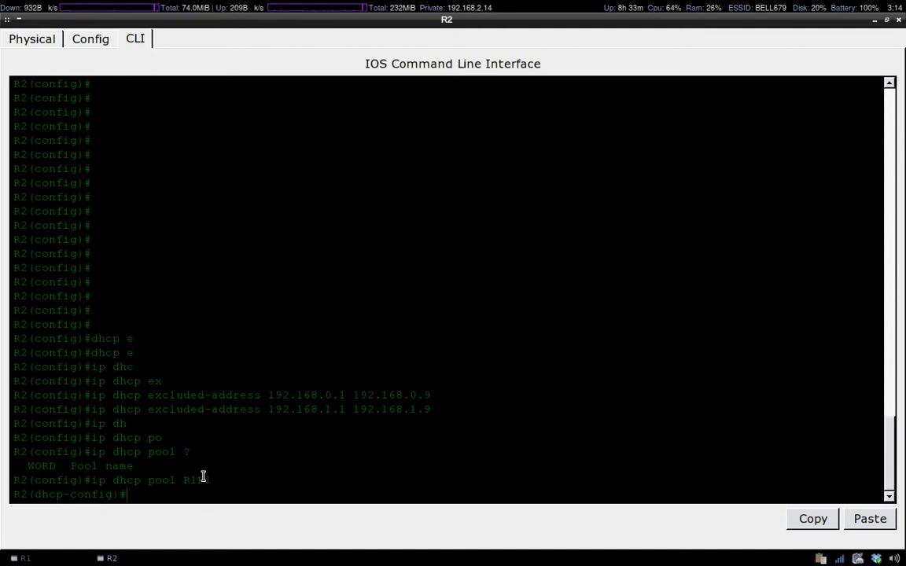
Set pool R1F1's network to 192.168.1.0 255.255.255.0
text(ne)
key(Tab)
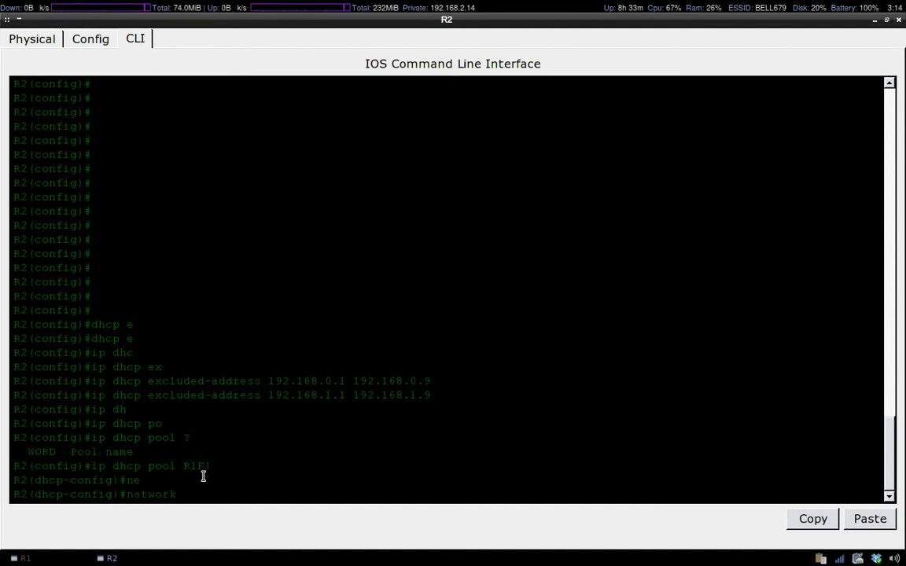
text(192.168.)
key(alt+Tab)
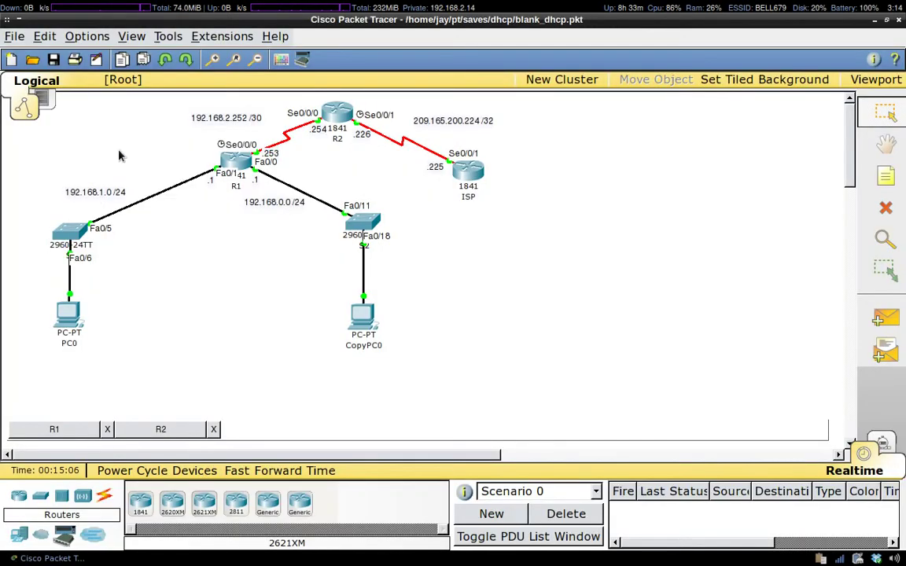
key(alt+Tab)
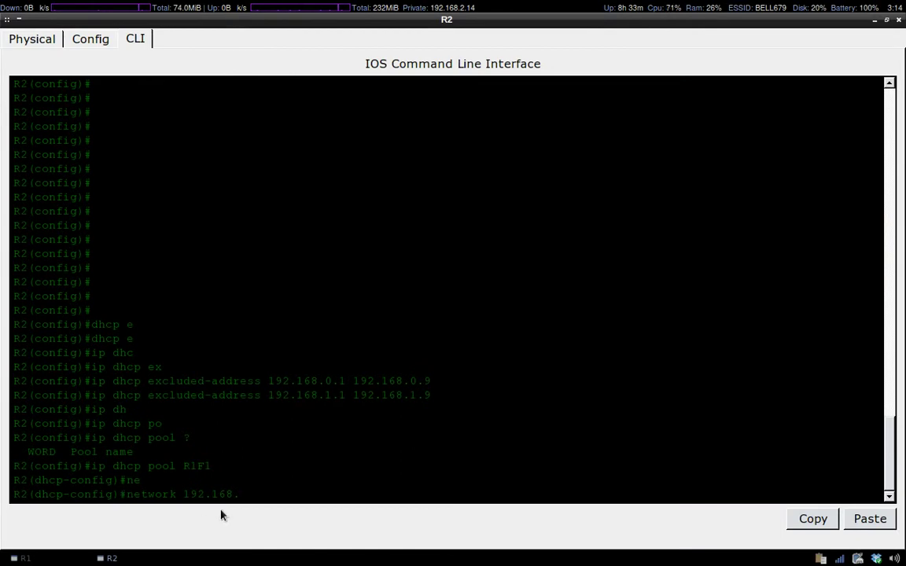
text(1.0 255.255.255.0)
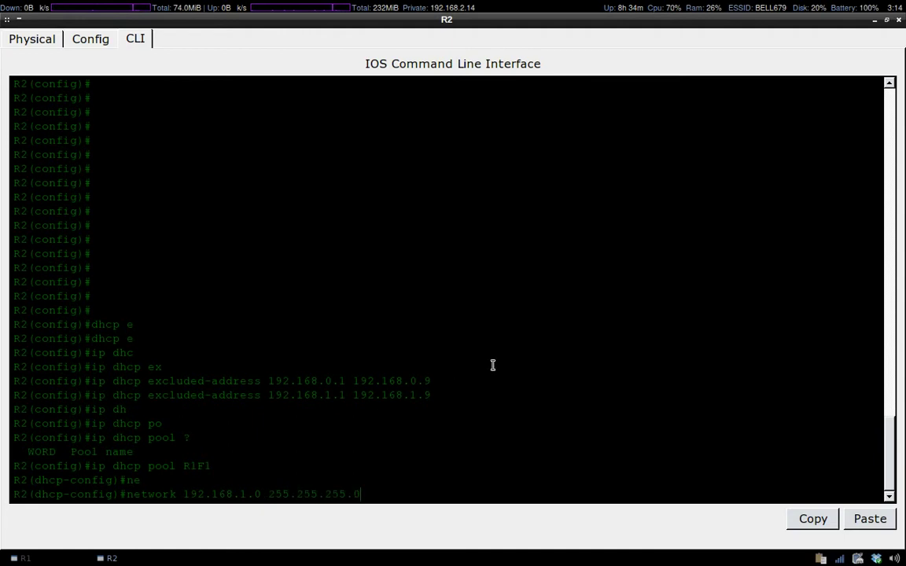
key(Return)
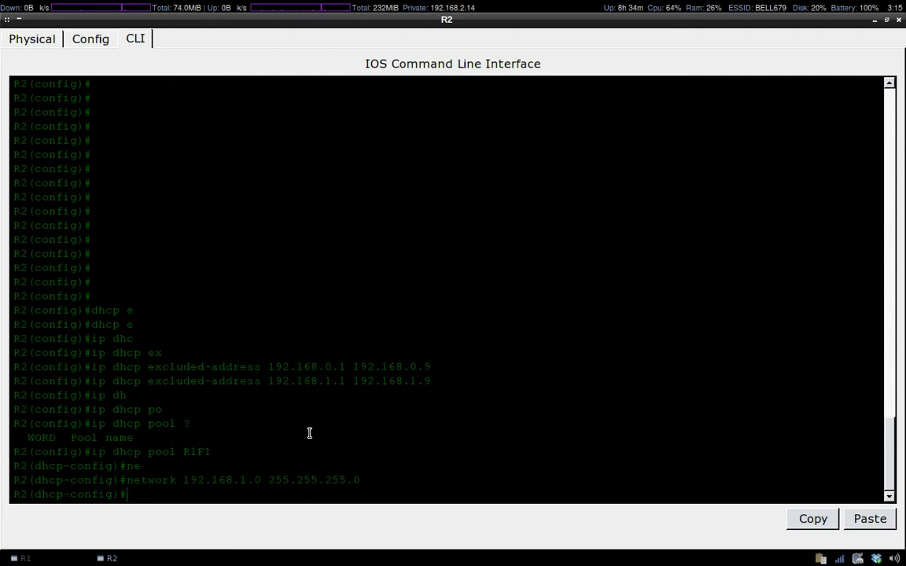
Set pool R1F1's default router to 192.168.1.1
key(Up)
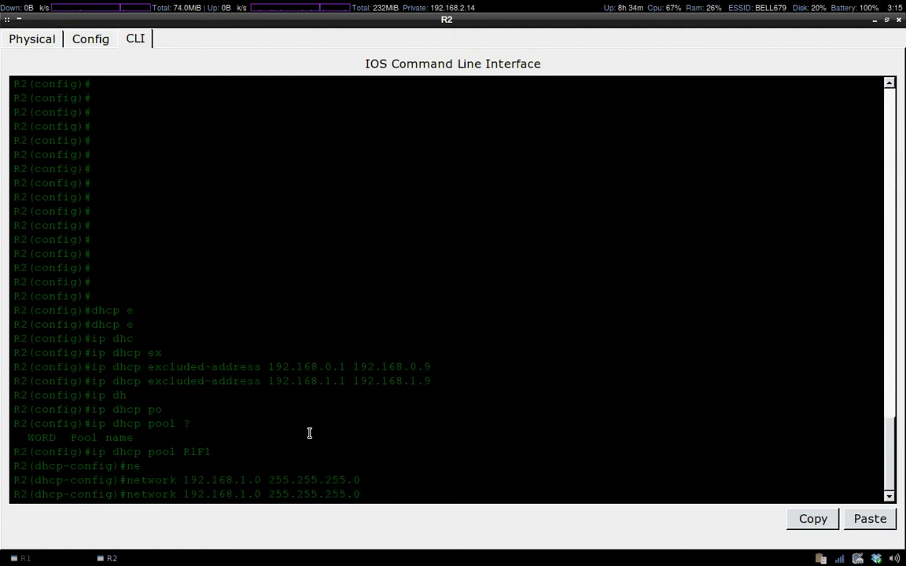
key(Down)
text(def)
key(Tab)
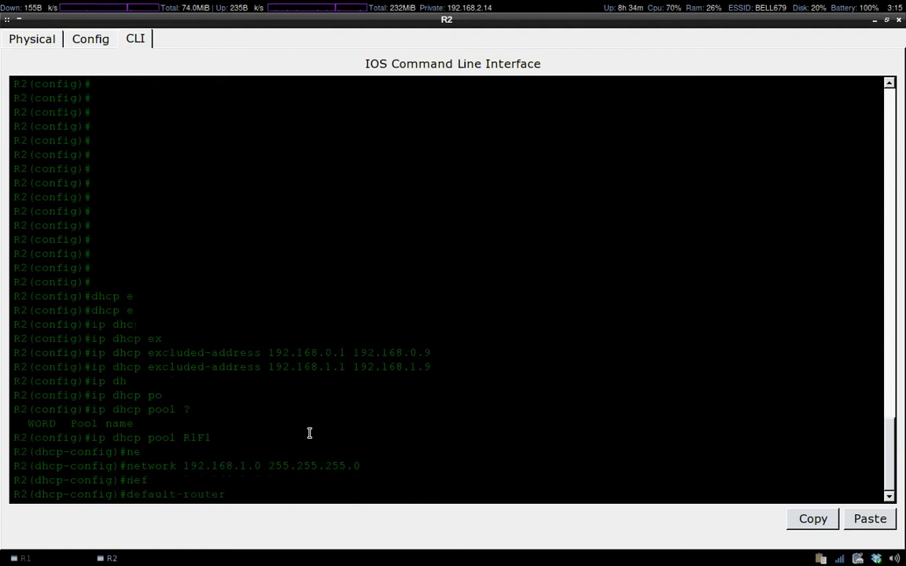
text(192.1)
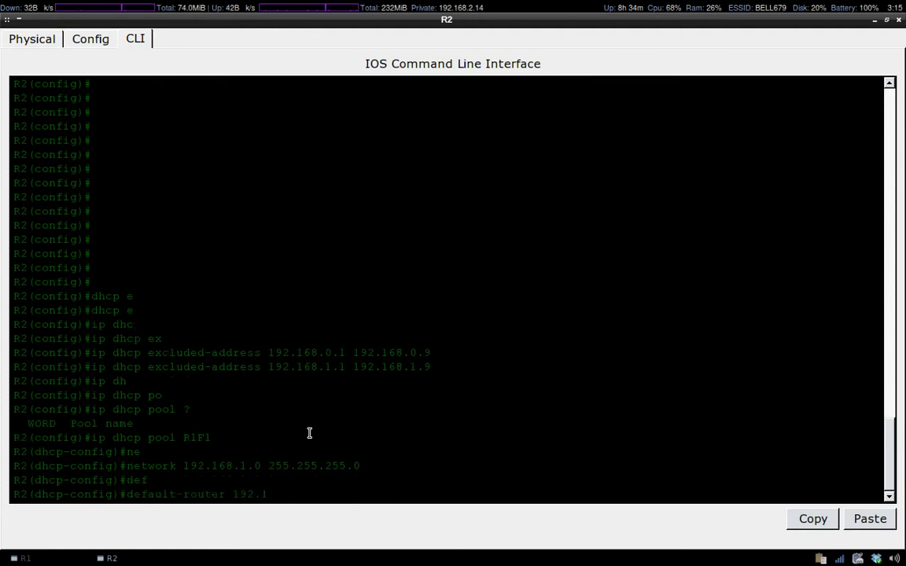
text(68.1.1)
key(Return)
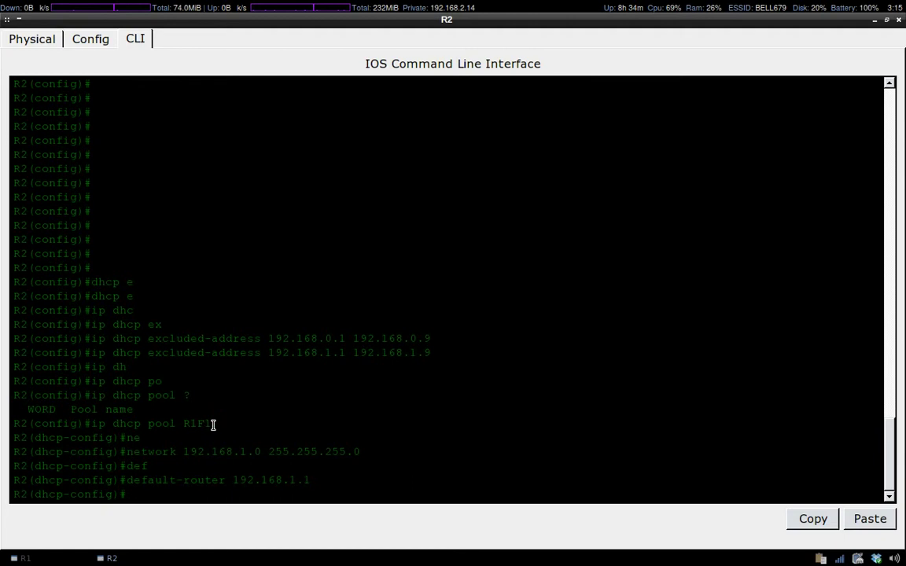
Highlight the R1F1 pool name, network and default-router lines to point them out
drag(213, 425, 183, 425)
drag(128, 451, 361, 453)
drag(311, 480, 130, 486)
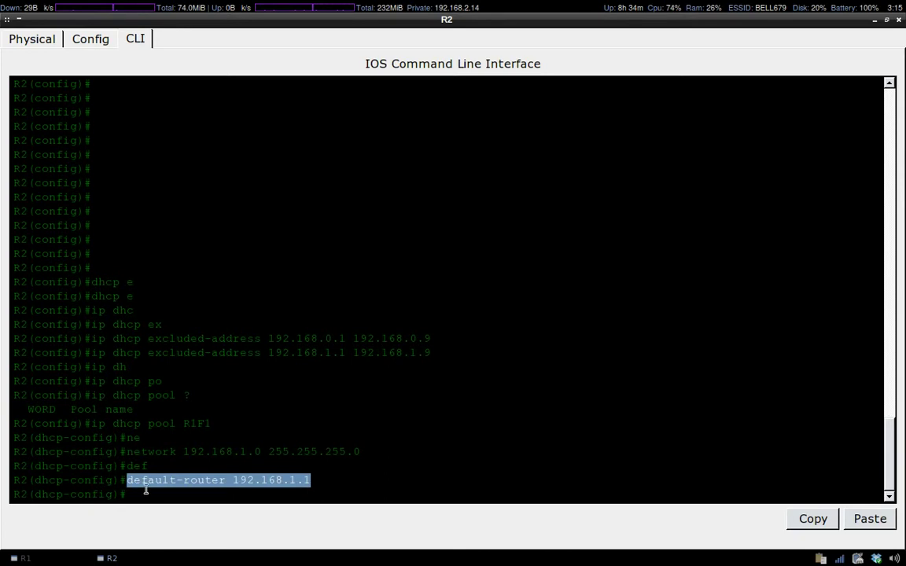
click(147, 491)
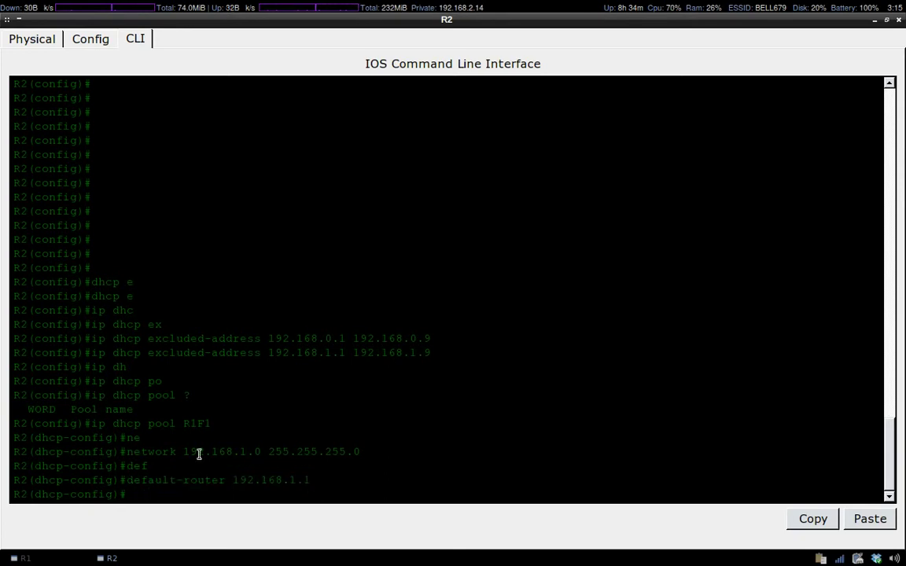
Create pool R1F0 on R2 with network 192.168.0.0 255.255.255.0
key(Up)
key(Up)
key(Up)
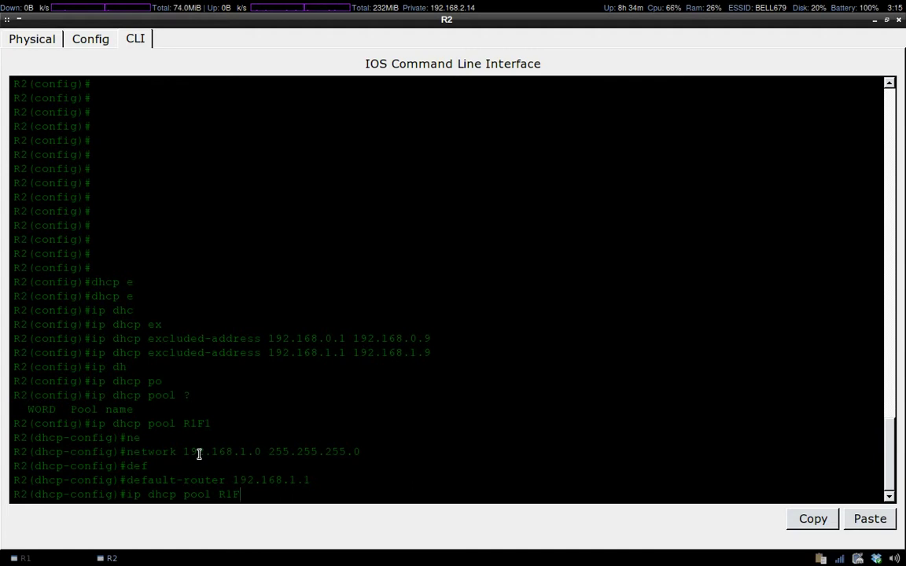
key(alt+Tab)
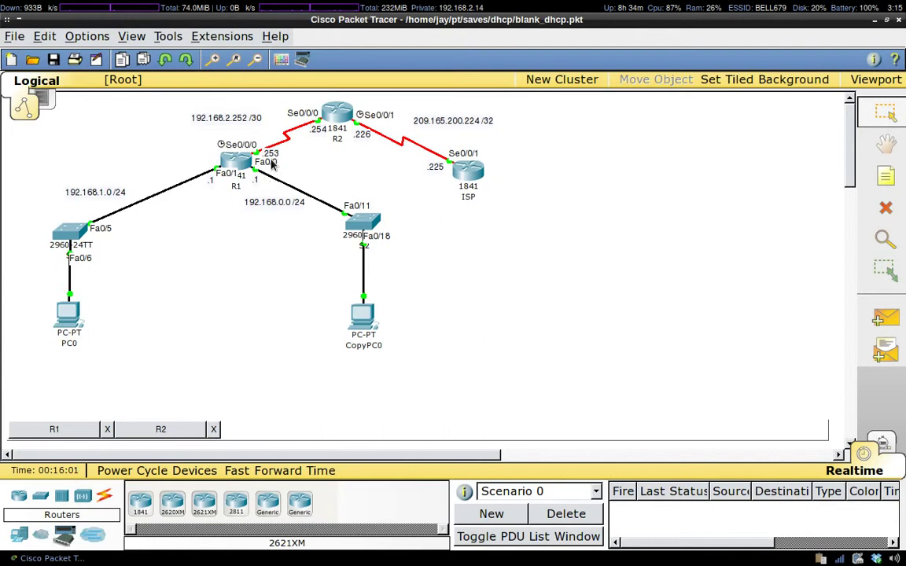
key(alt+Tab)
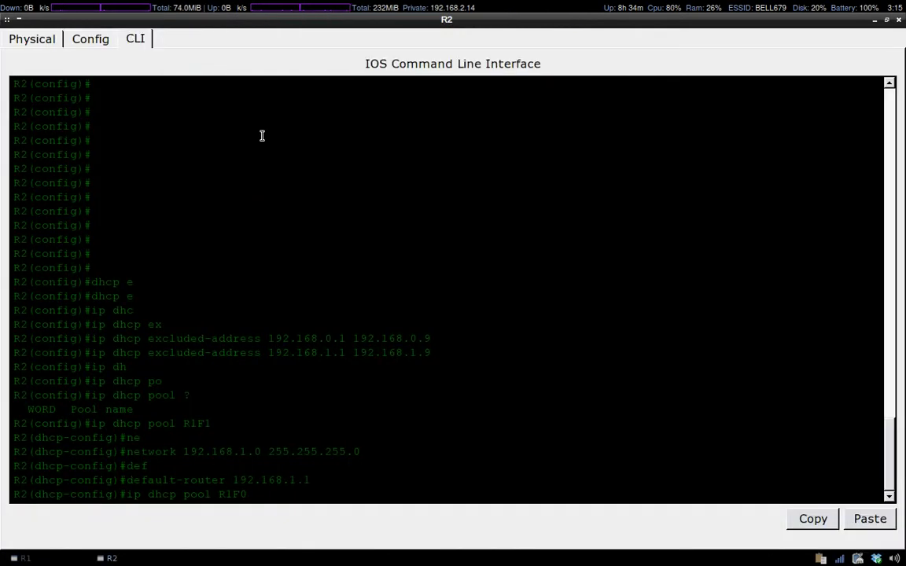
key(Return)
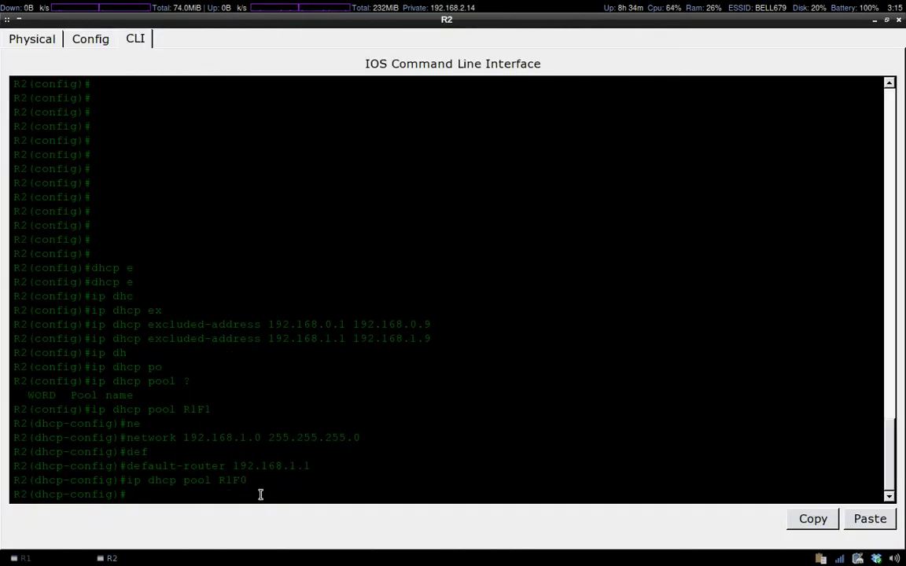
key(Up)
key(Up)
key(Up)
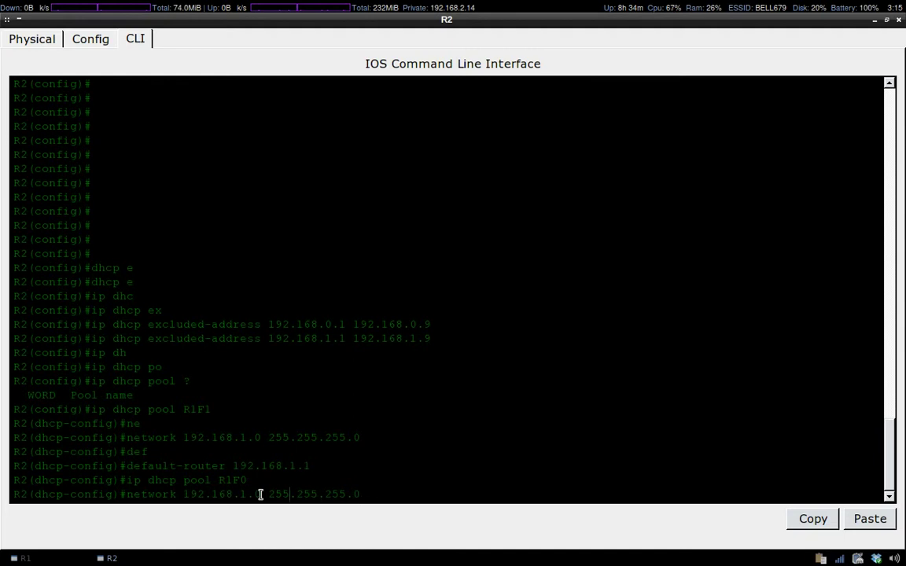
key(BackSpace)
key(BackSpace)
text(0.)
key(Return)
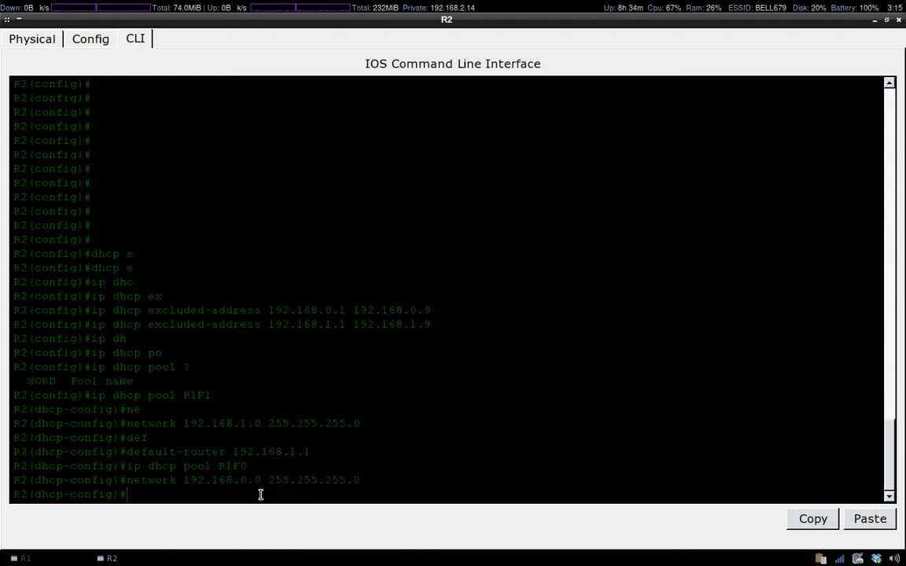
Set R1F0's default router to 192.168.0.1 and compare its network line with R1F1's
key(Up)
key(Up)
key(Up)
key(Left)
key(Left)
key(BackSpace)
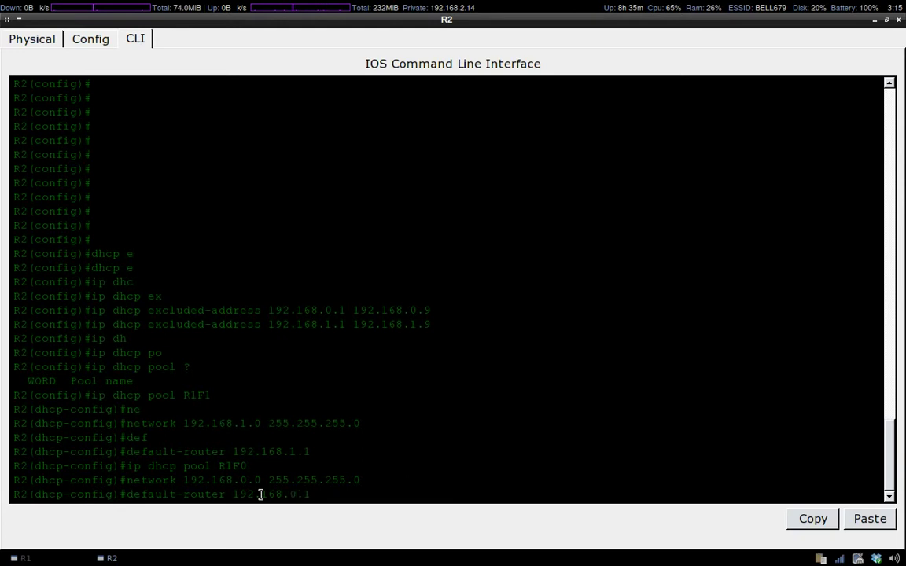
text(0)
key(Return)
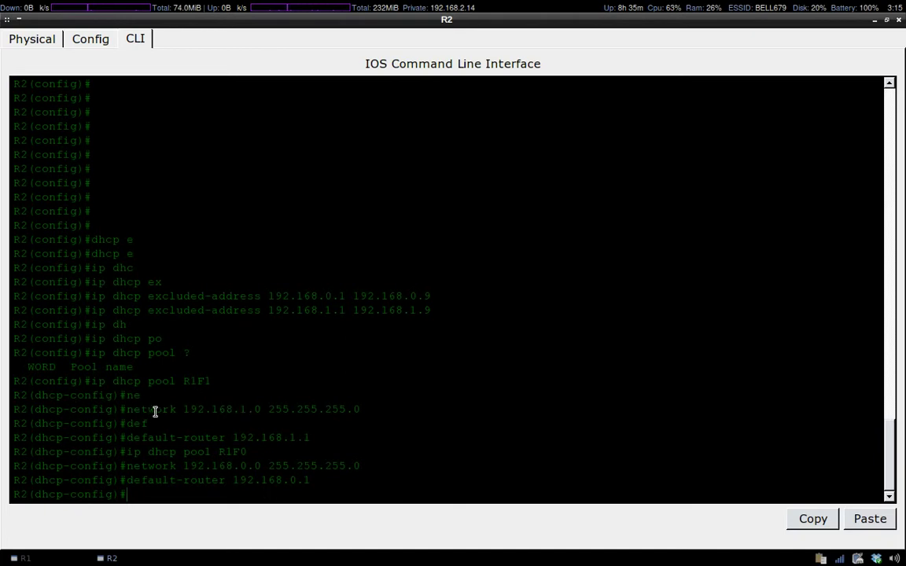
drag(127, 409, 253, 410)
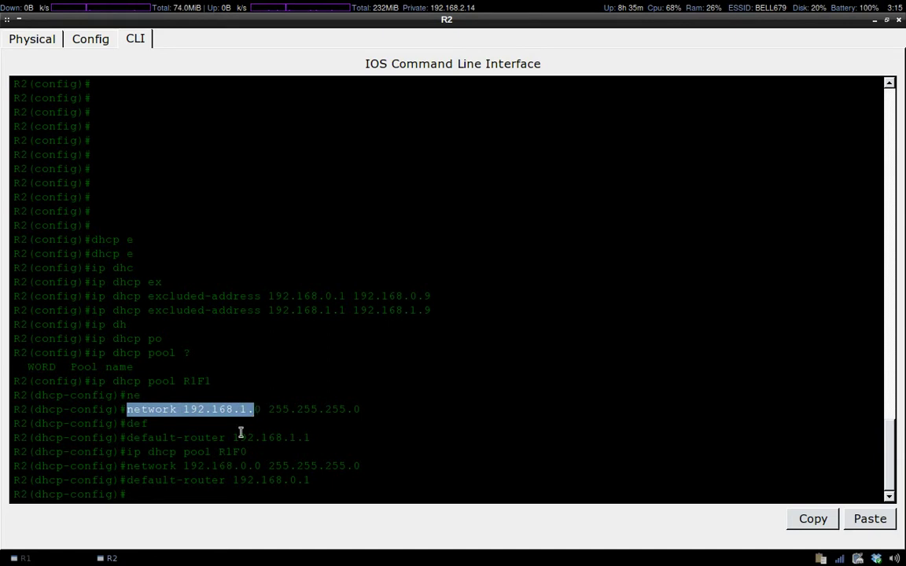
drag(130, 468, 262, 470)
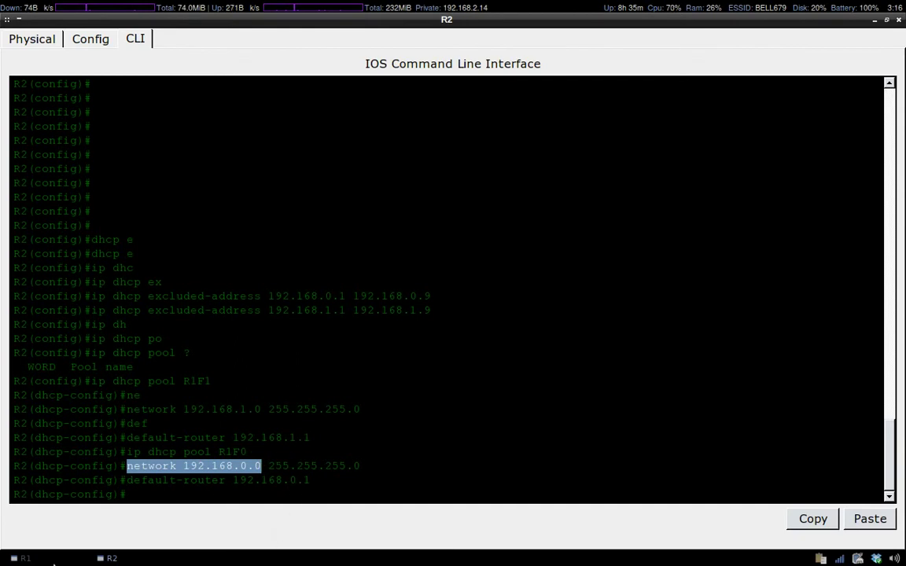
click(49, 561)
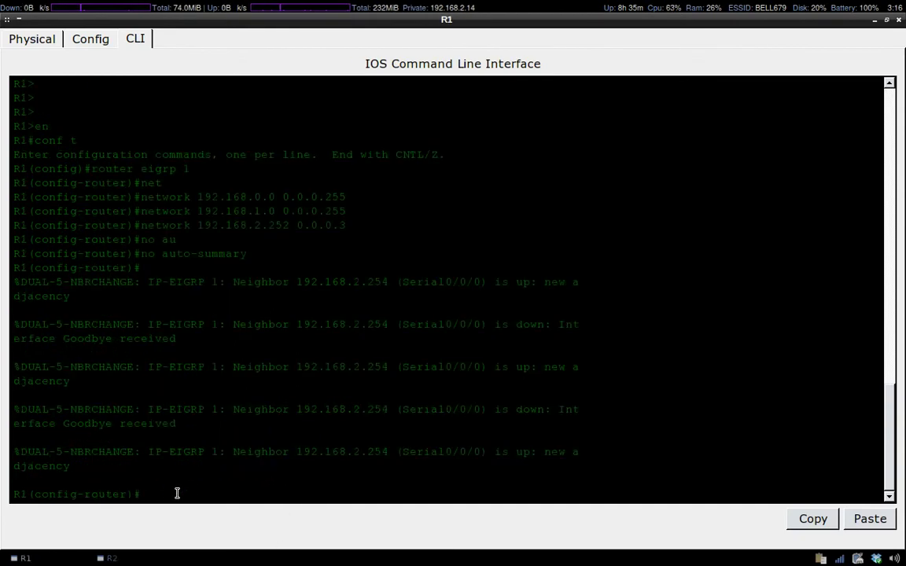
Under R1's interface f0/0, add 'ip helper-address 192.168.2.254' to relay DHCP to R2
text(int )
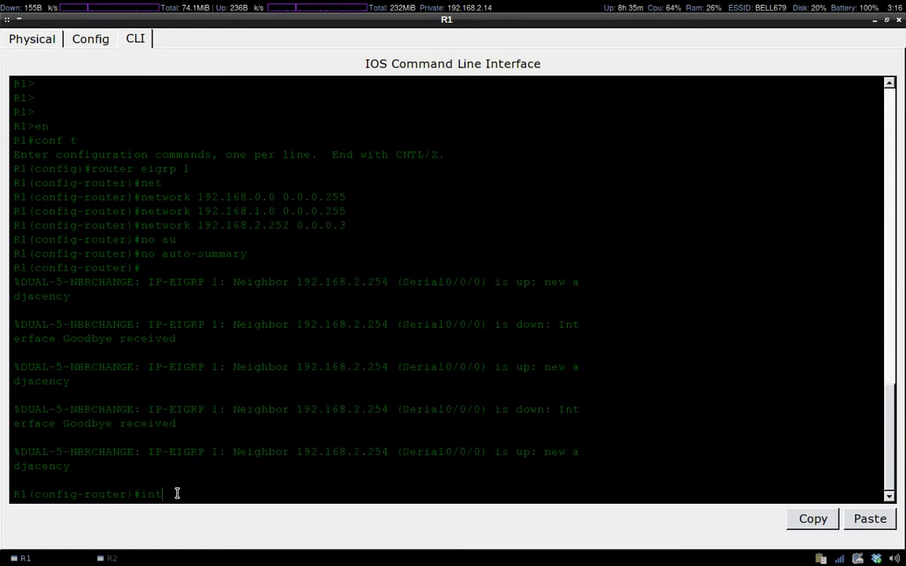
text(f0/0)
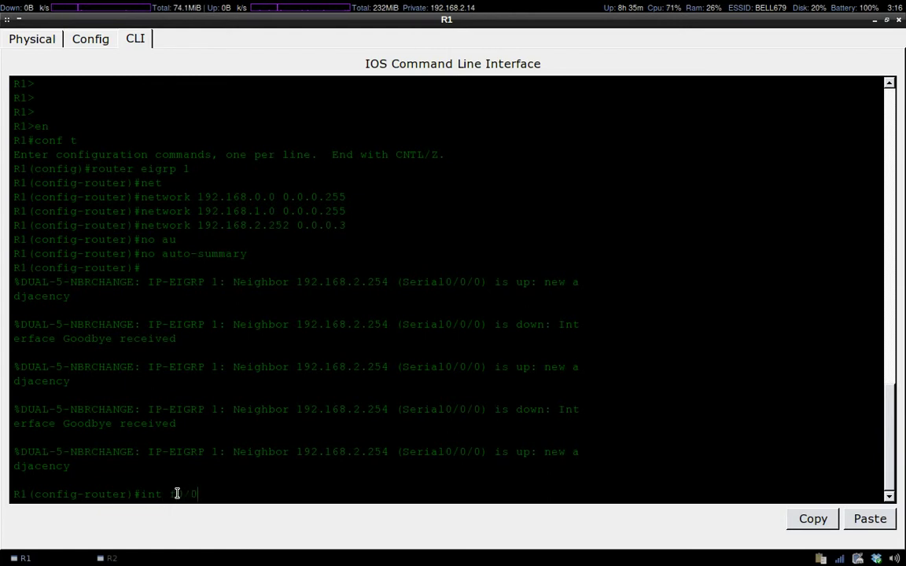
key(Return)
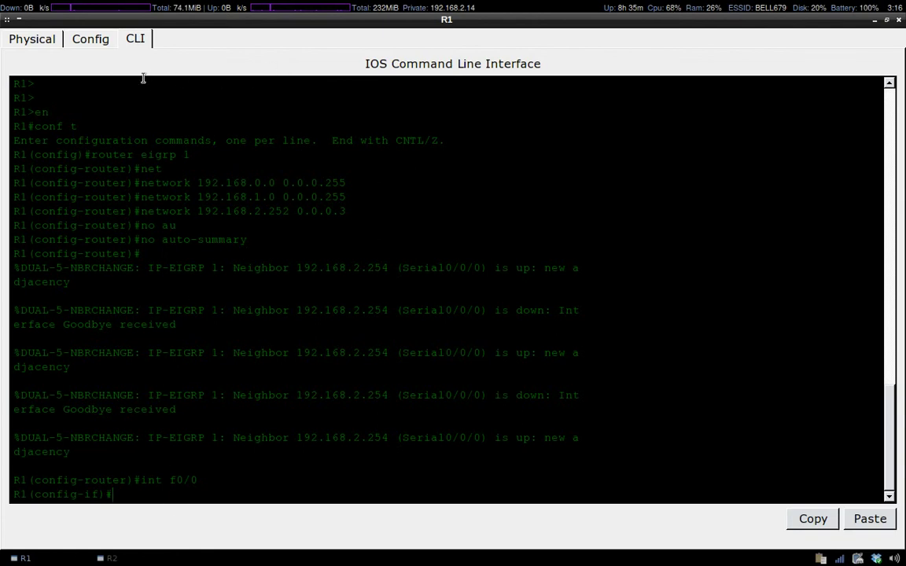
key(alt+Tab)
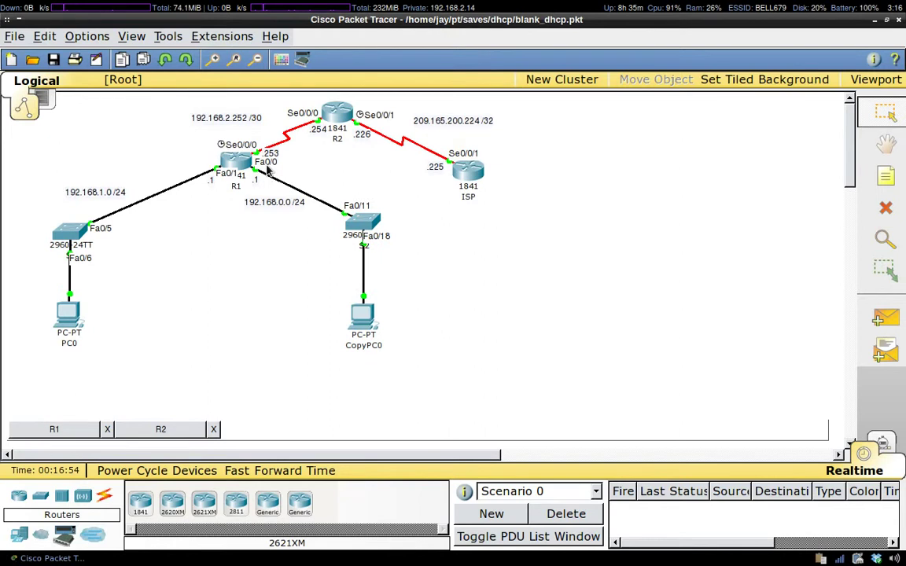
click(236, 163)
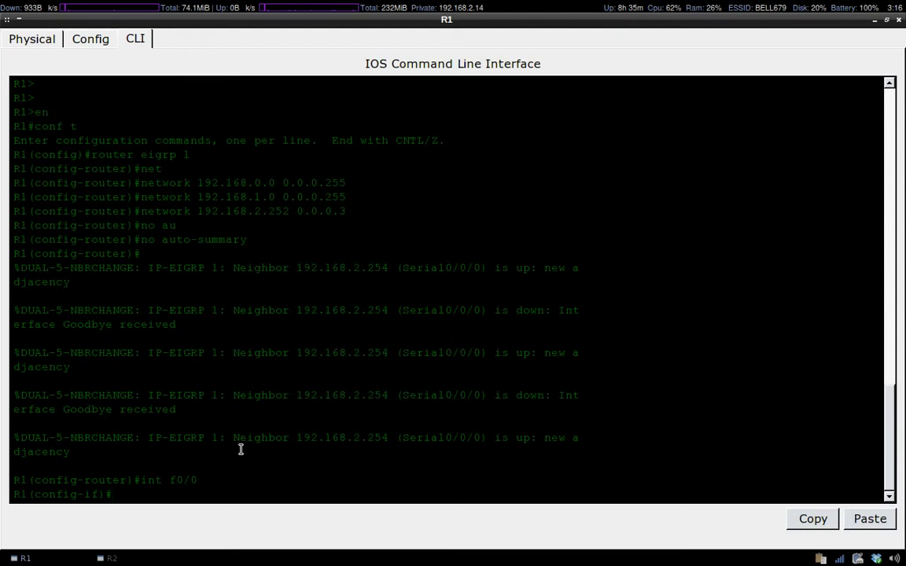
text(ip he)
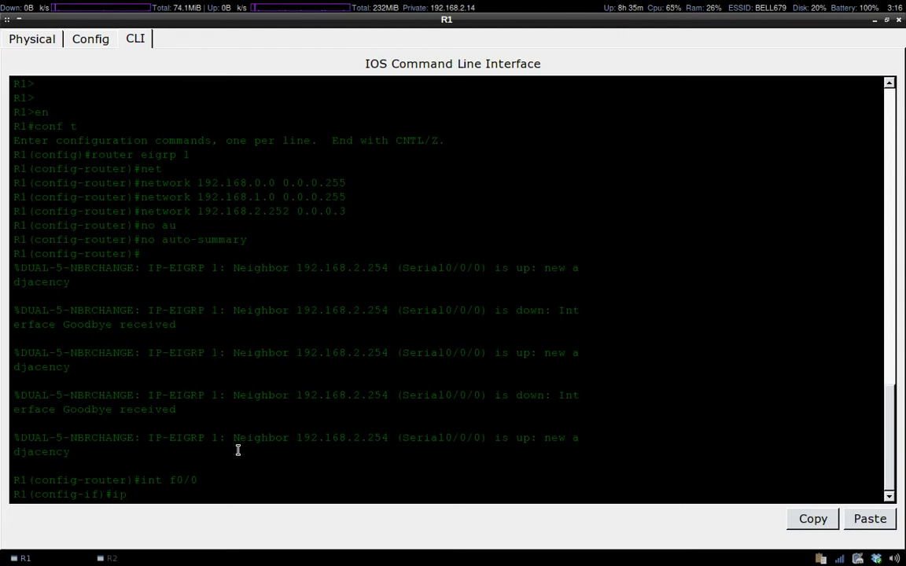
key(Tab)
text(lp)
key(Tab)
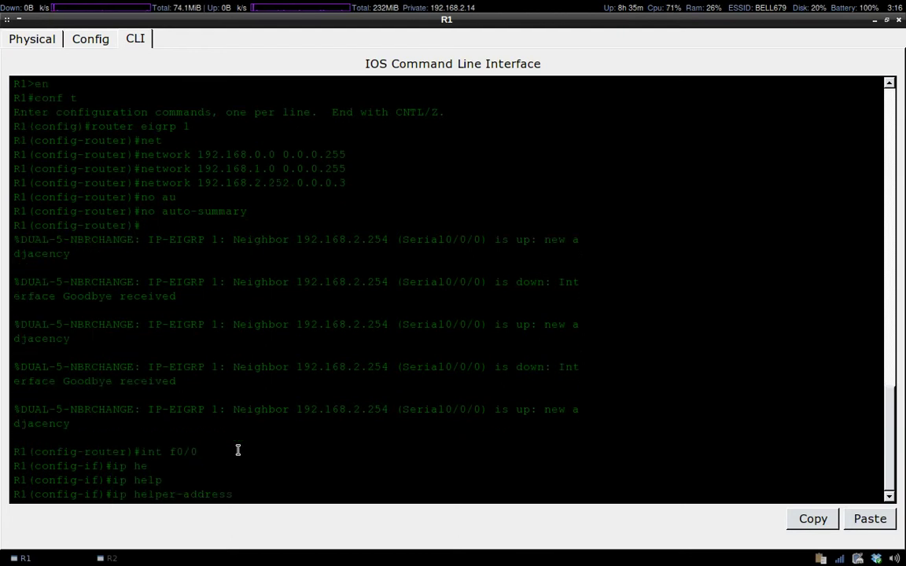
text(192.168.2.25)
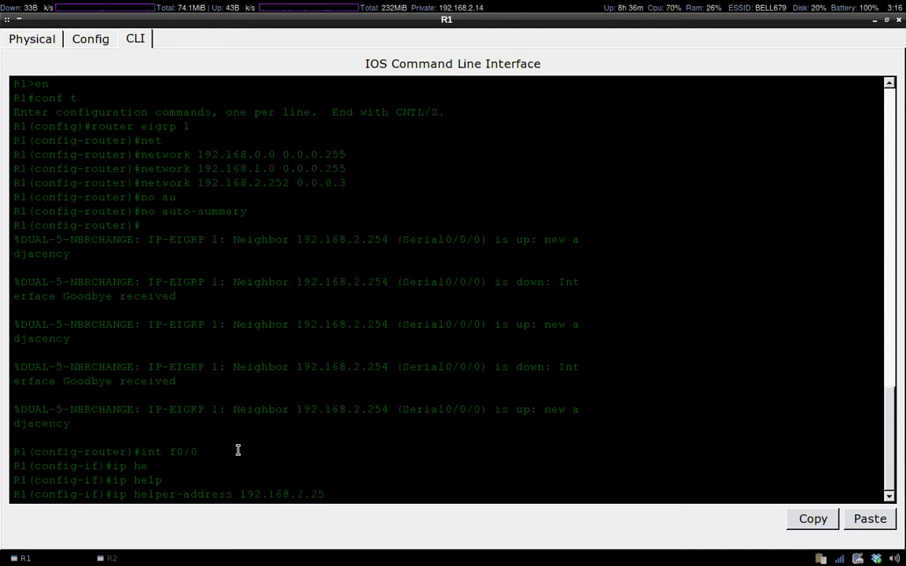
text(4)
key(Return)
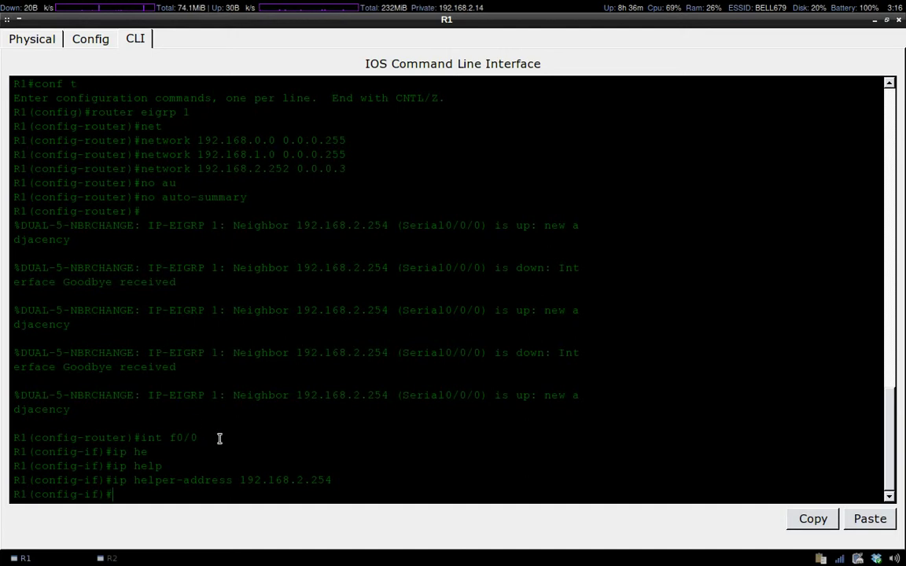
drag(219, 438, 138, 438)
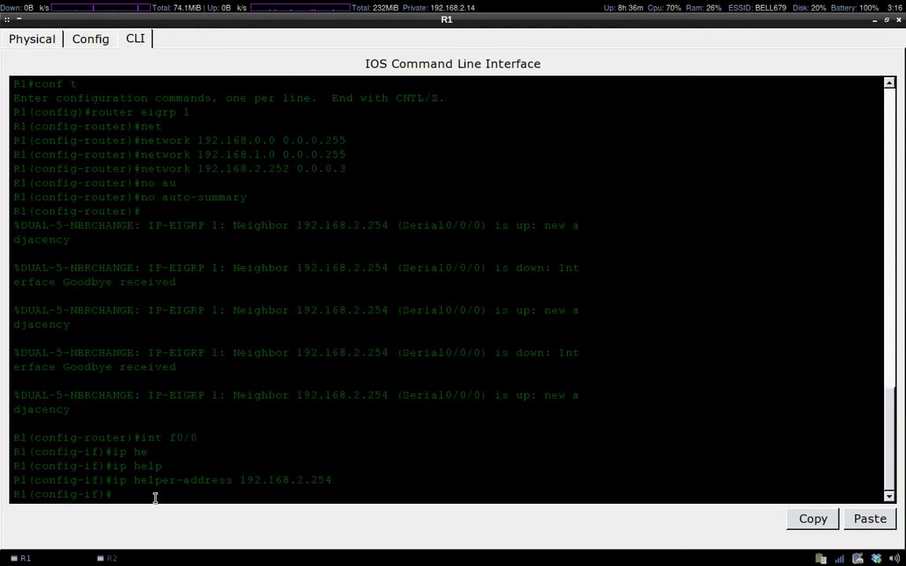
text(int f0/0)
Apply the same 'ip helper-address 192.168.2.254' on R1's interface f0/1
key(Return)
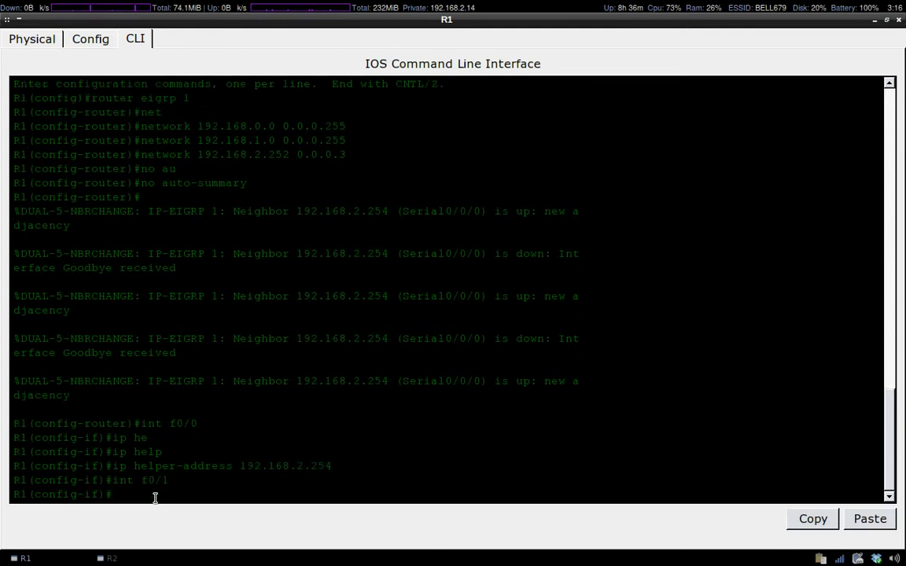
key(alt+Tab)
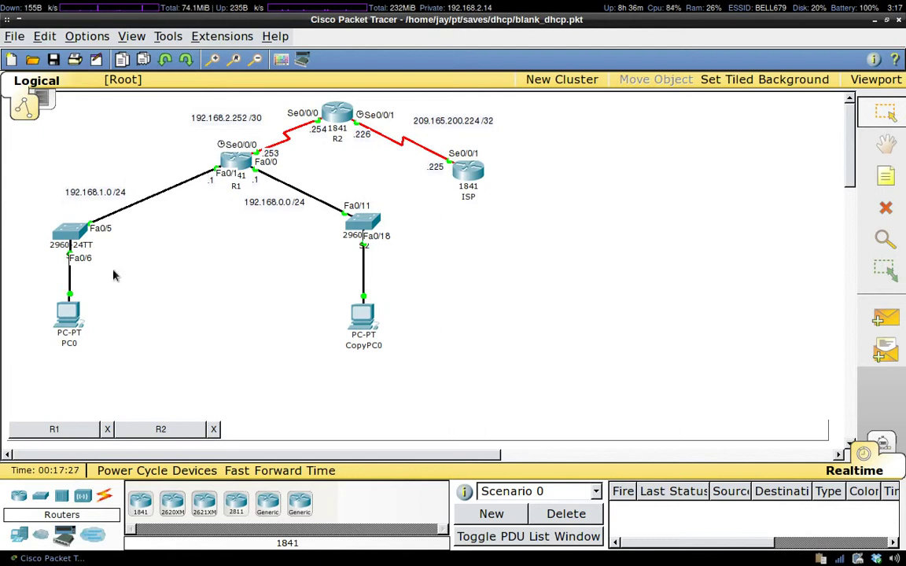
key(alt+Tab)
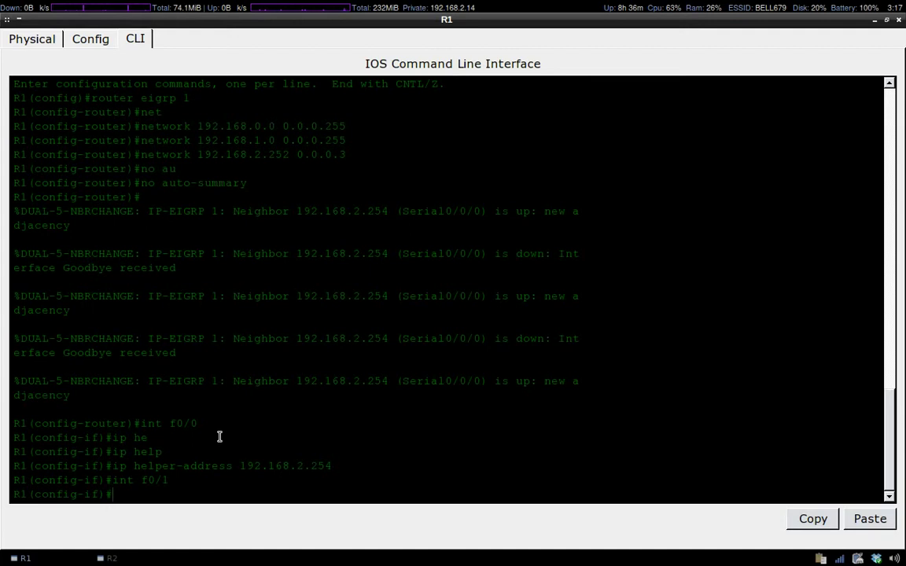
key(Up)
key(Up)
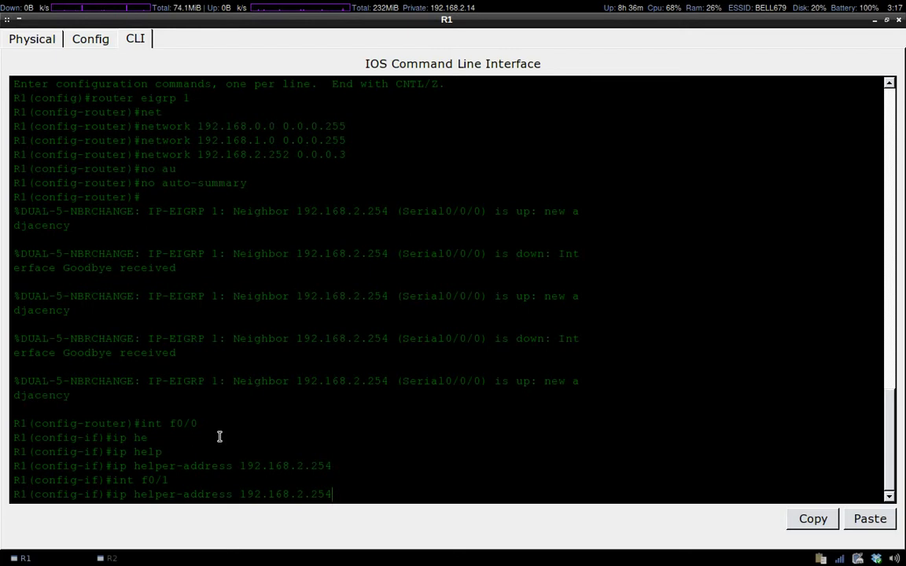
key(Return)
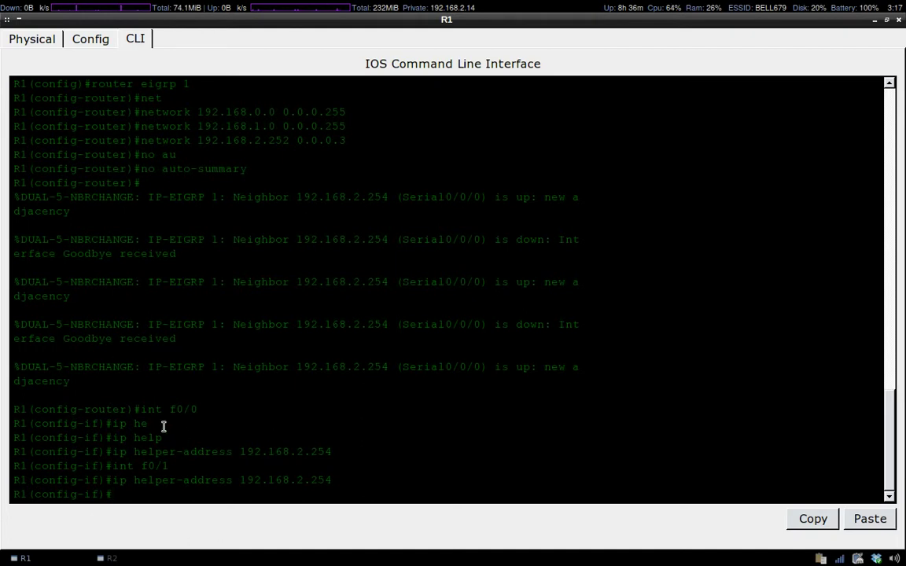
key(alt+Tab)
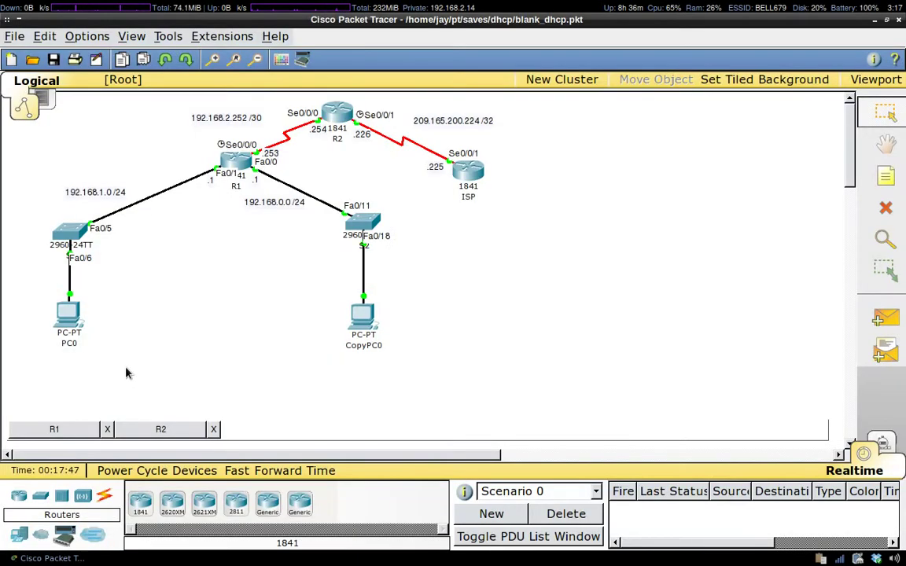
Switch PC0's IP configuration to DHCP, obtaining 192.168.1.10 with gateway 192.168.1.1
click(69, 315)
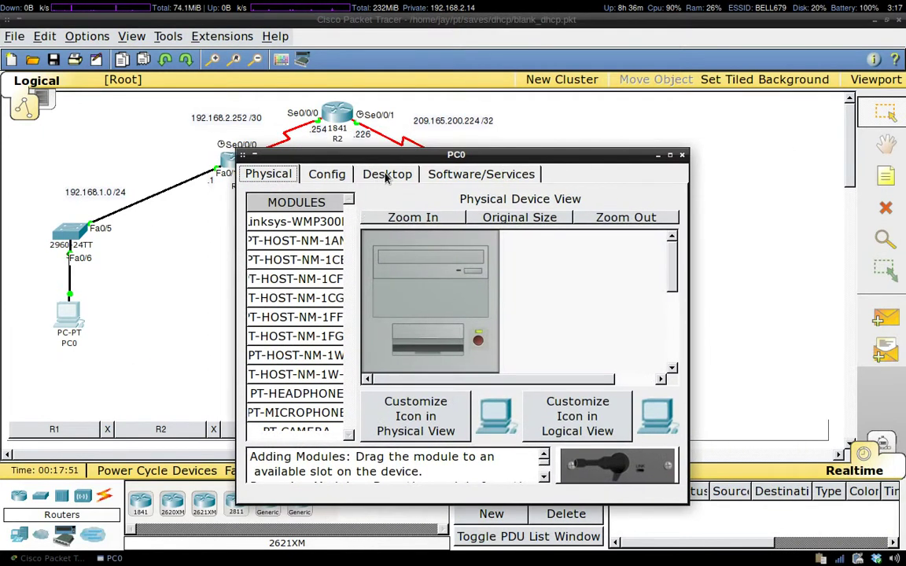
click(387, 176)
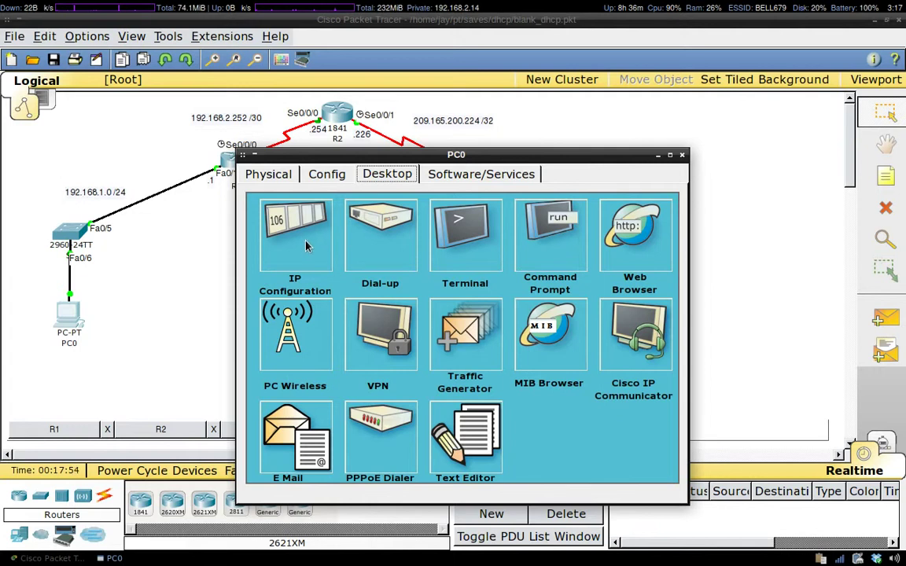
click(308, 241)
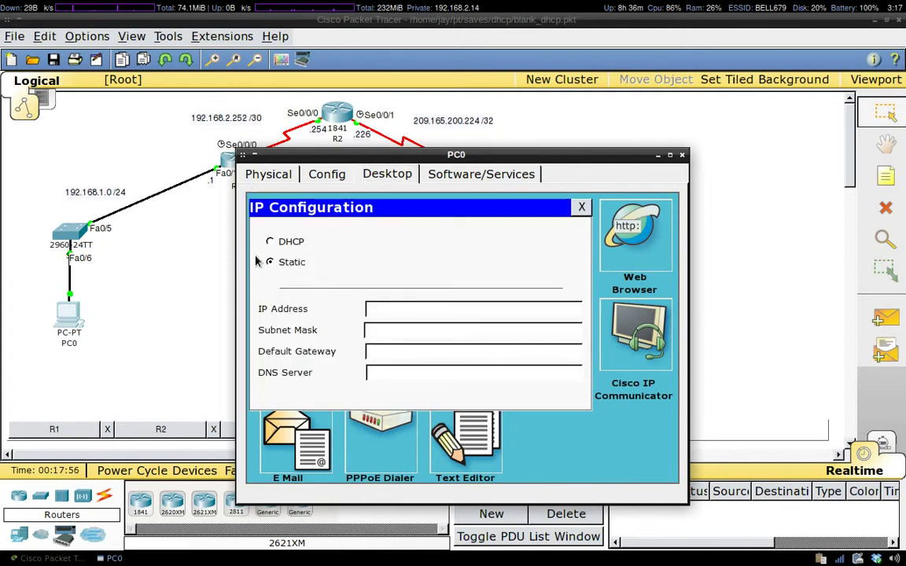
click(320, 177)
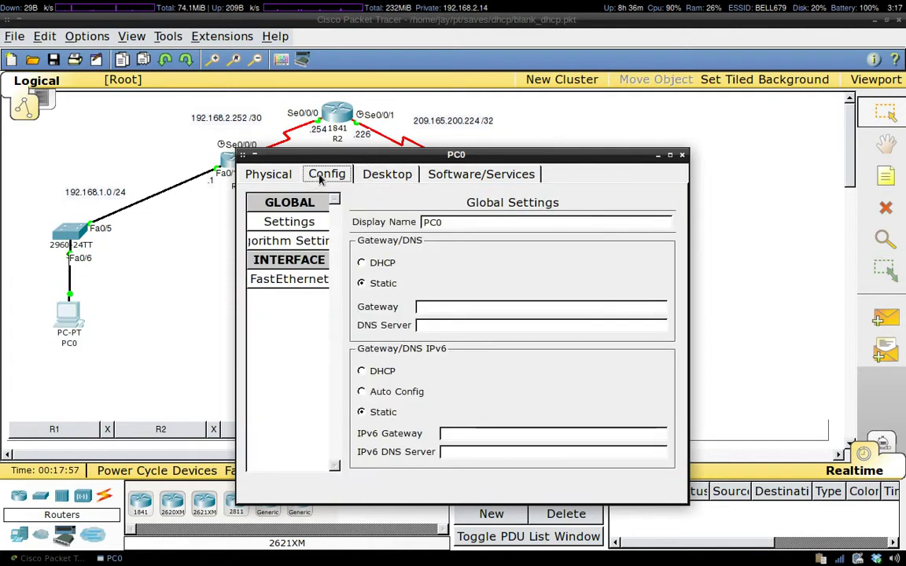
click(376, 174)
click(581, 205)
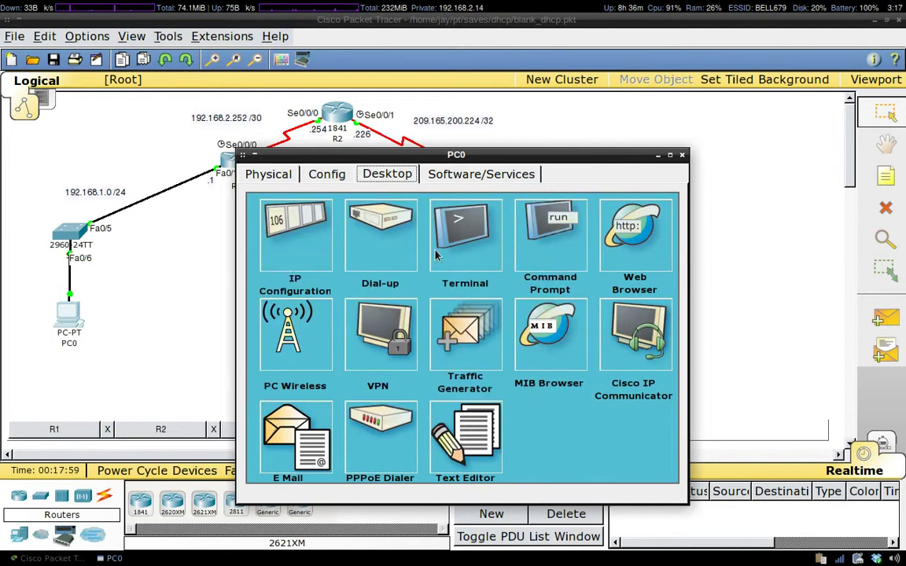
click(277, 224)
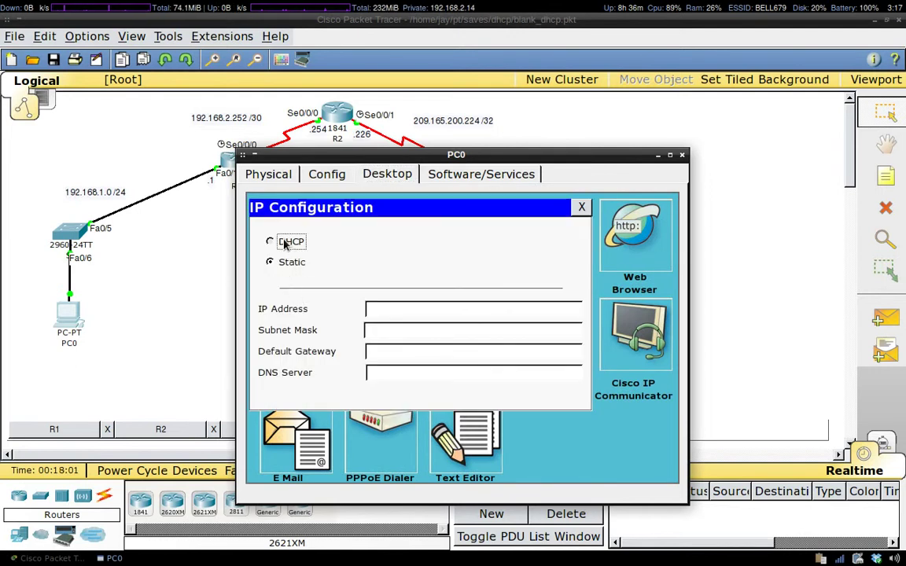
click(286, 244)
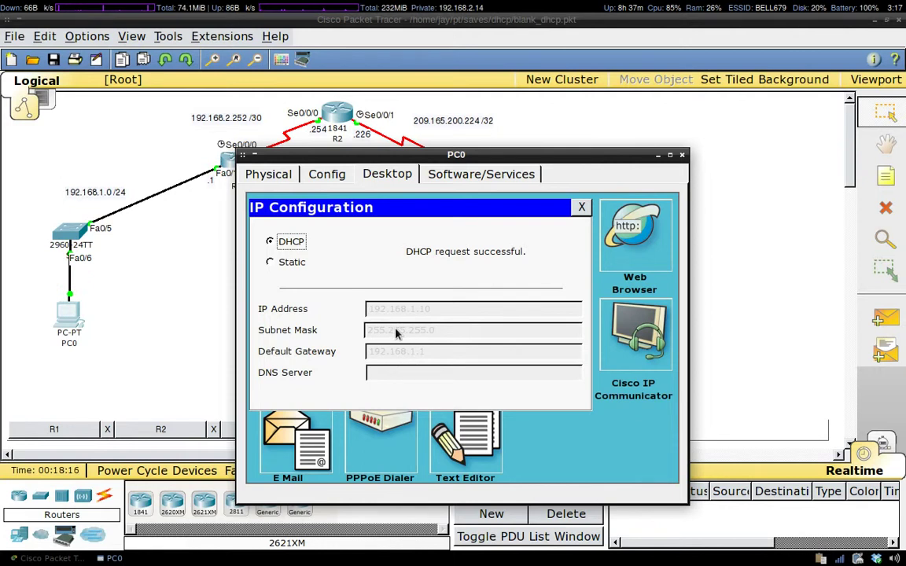
Review R2's DHCP pool configuration lines against PC0's leased address
key(ctrl+alt+Right)
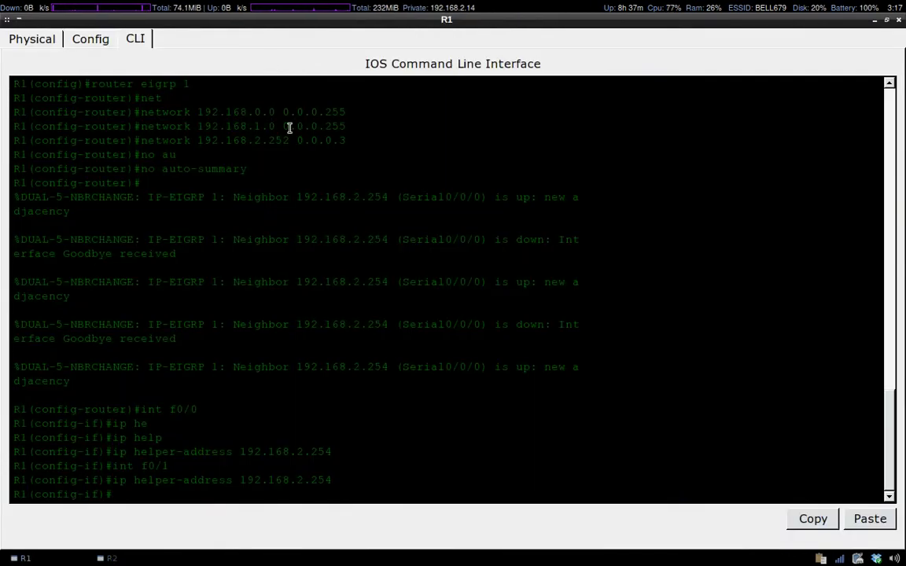
click(140, 560)
drag(13, 452, 309, 437)
key(ctrl+alt+Left)
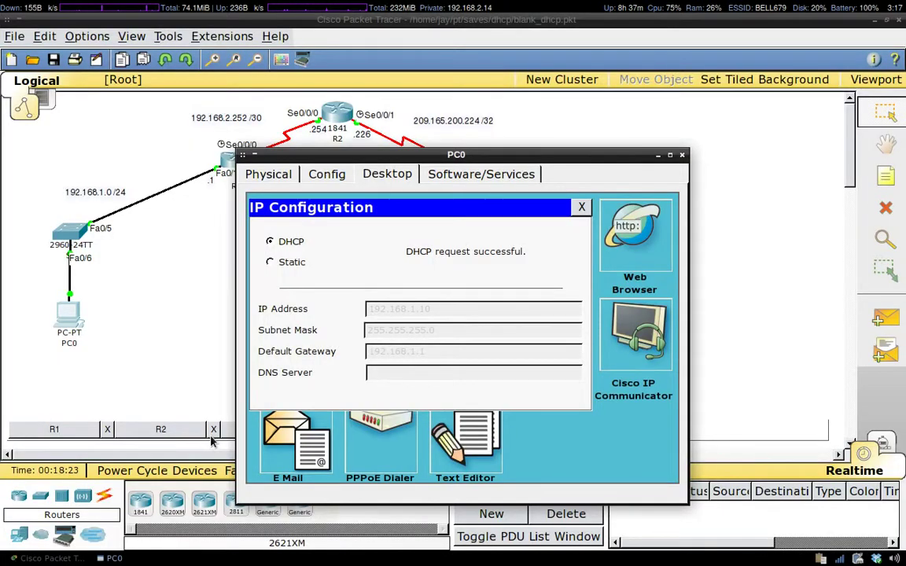
Switch CopyPC0's IP Configuration to DHCP, obtaining 192.168.0.10 with gateway 192.168.0.1
click(610, 143)
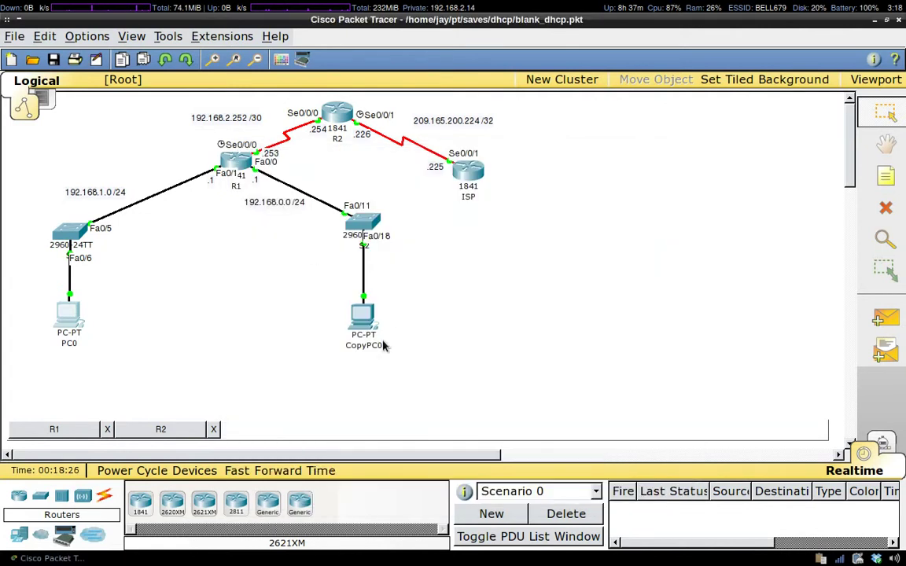
click(362, 314)
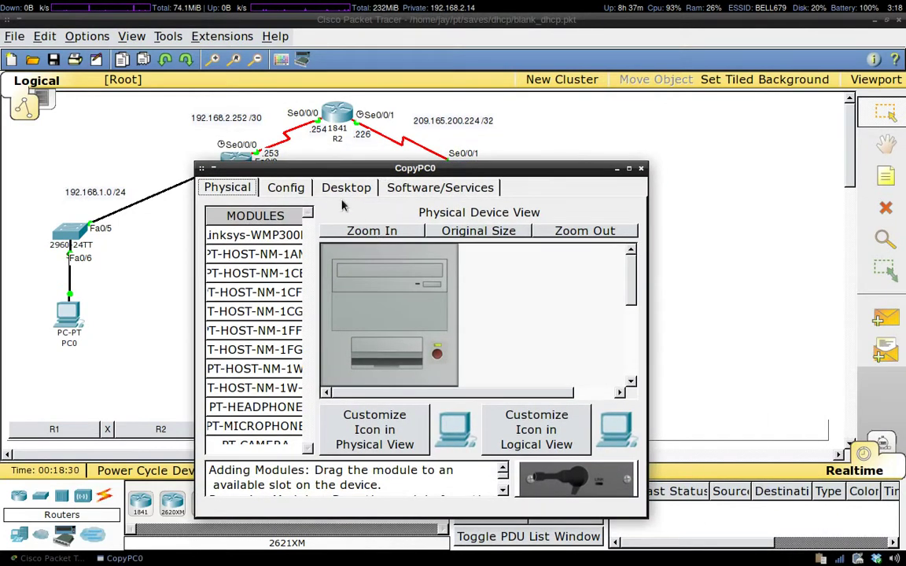
click(344, 190)
click(222, 238)
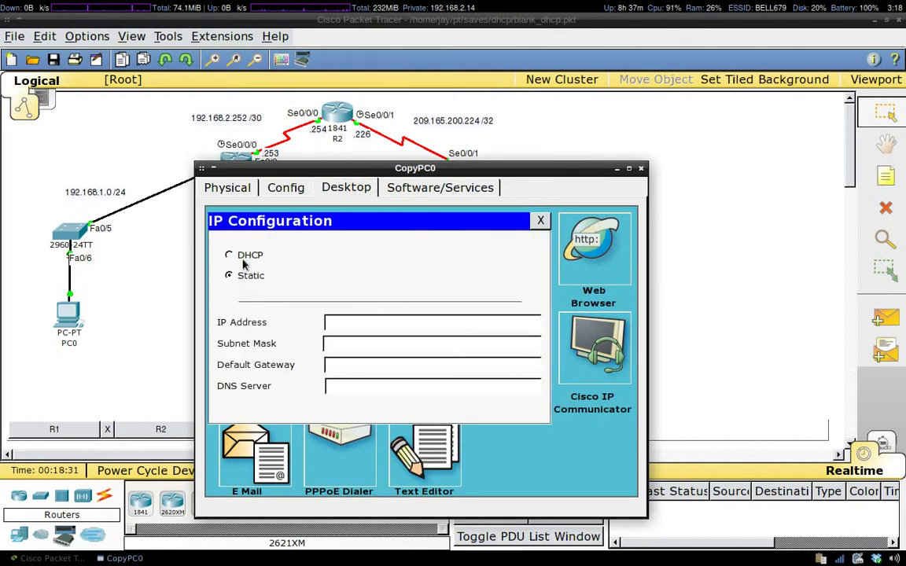
click(229, 255)
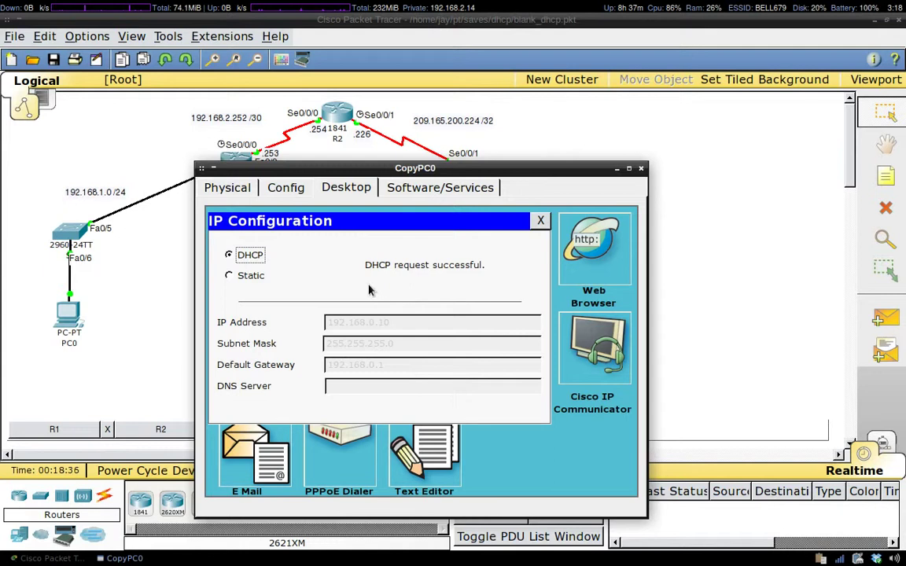
click(640, 169)
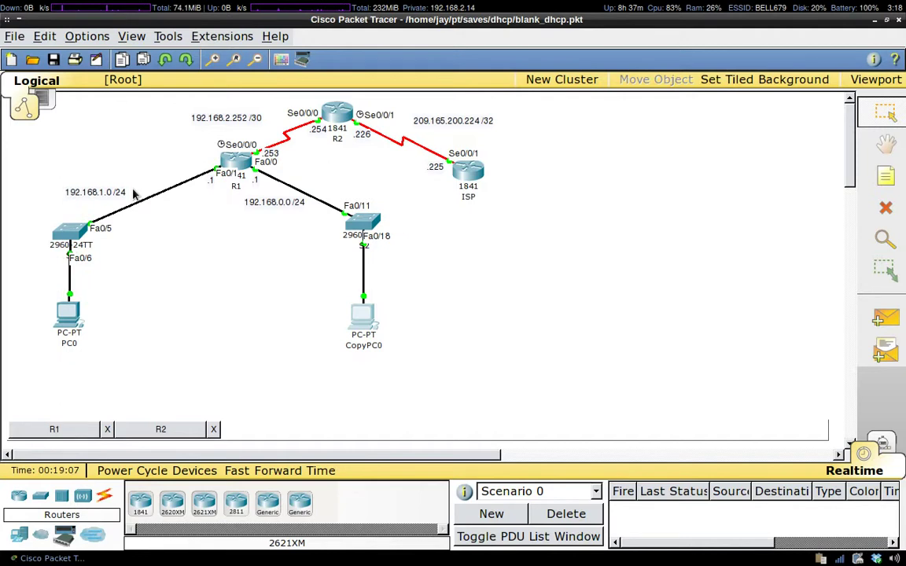
key(alt+Tab)
key(alt+Tab)
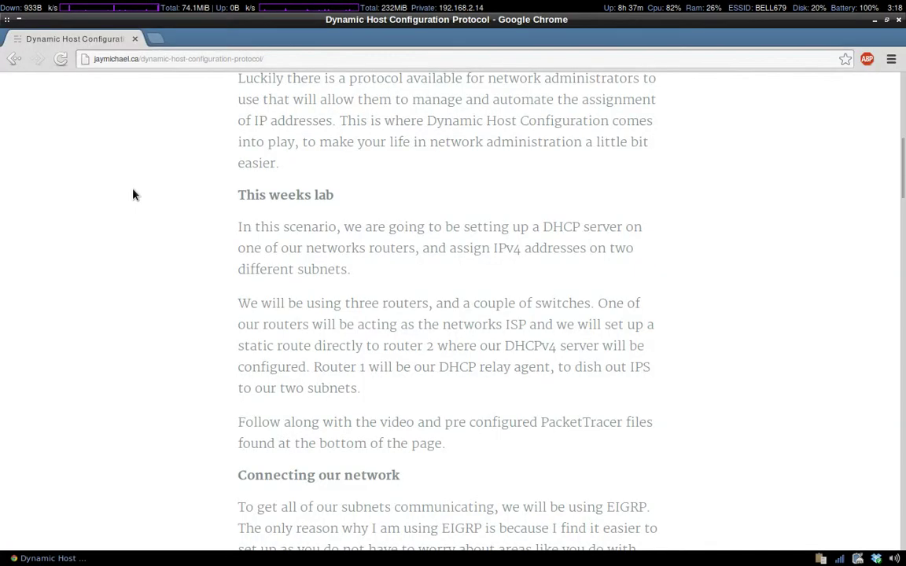
scroll(205, 281, up, 4)
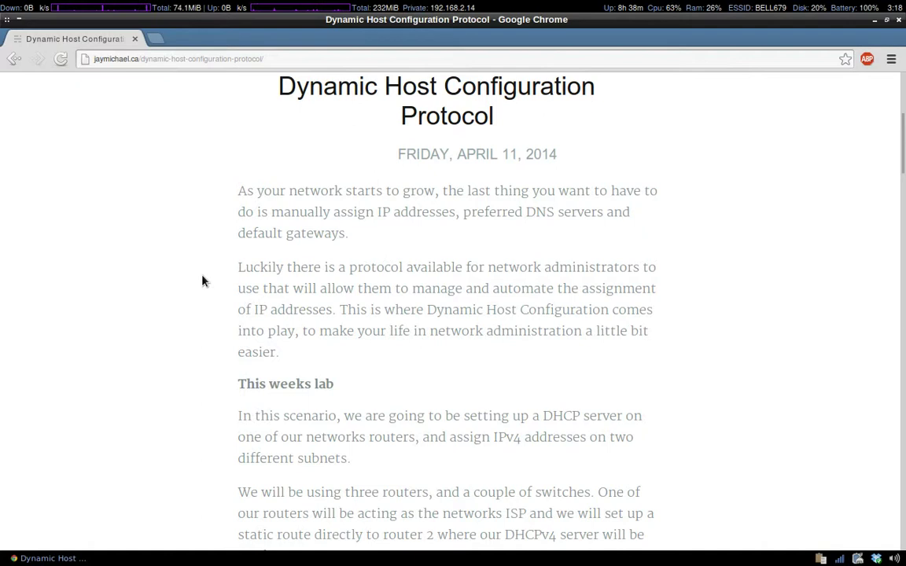
scroll(209, 297, down, 4)
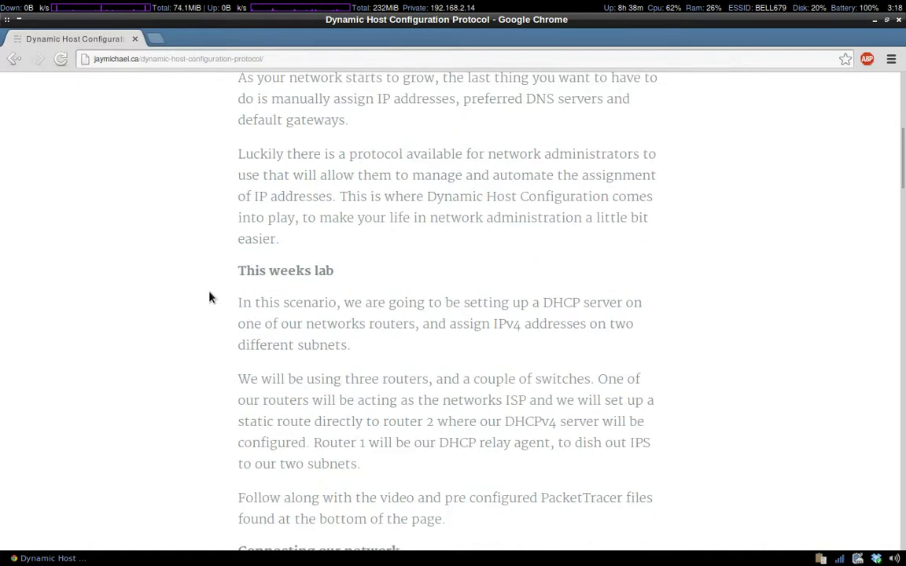
scroll(209, 292, down, 6)
scroll(209, 291, down, 15)
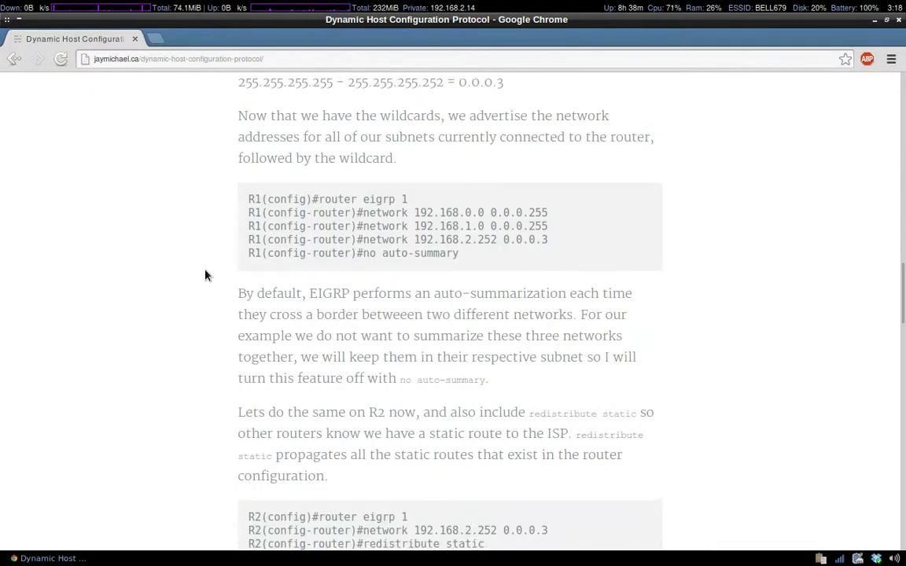
key(alt+Tab)
key(alt+Tab)
key(alt+Tab)
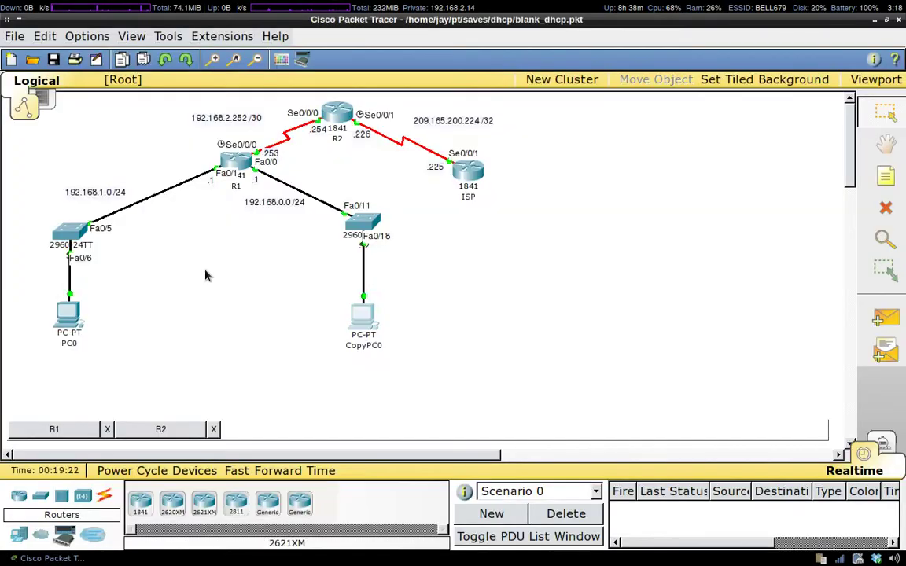